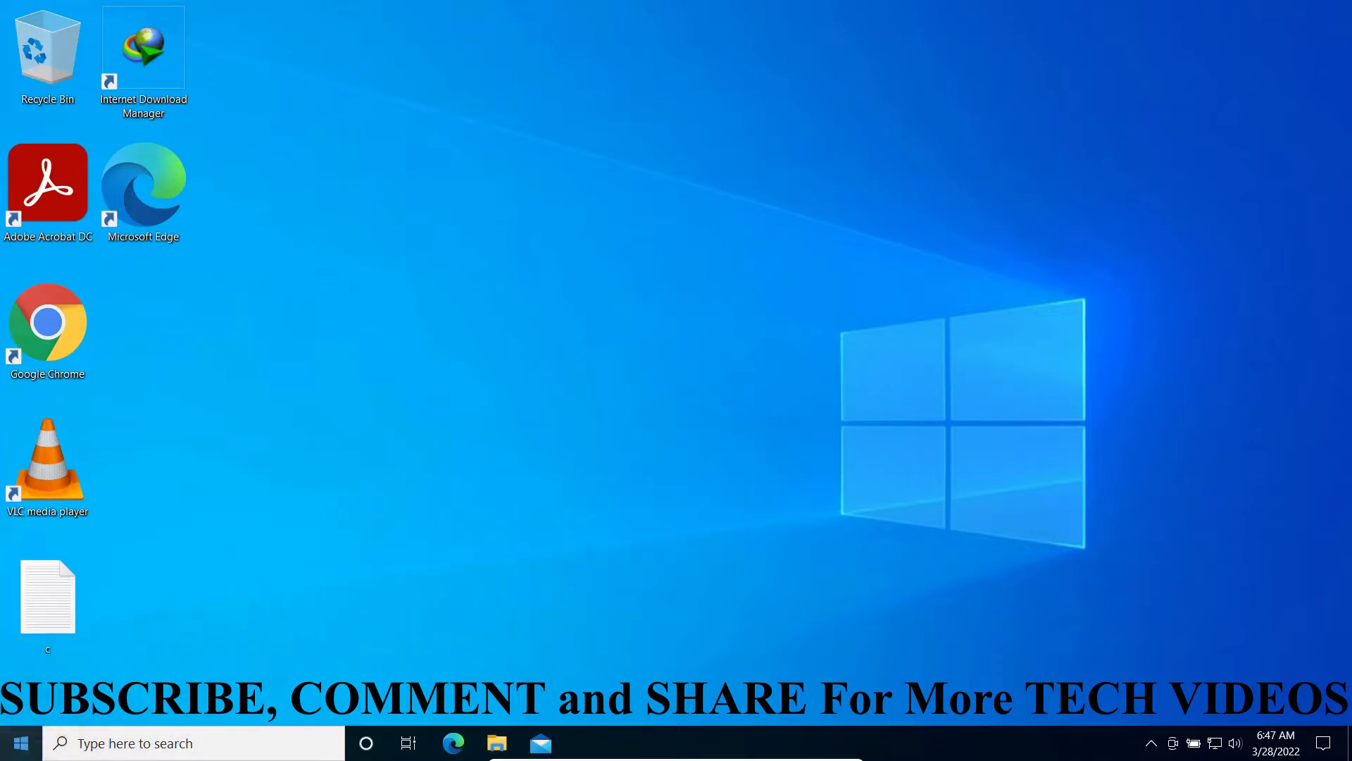
Open Settings from Start and go to Time & Language > Language, showing English (United States)
left_click(16, 754)
mouse_move(22, 669)
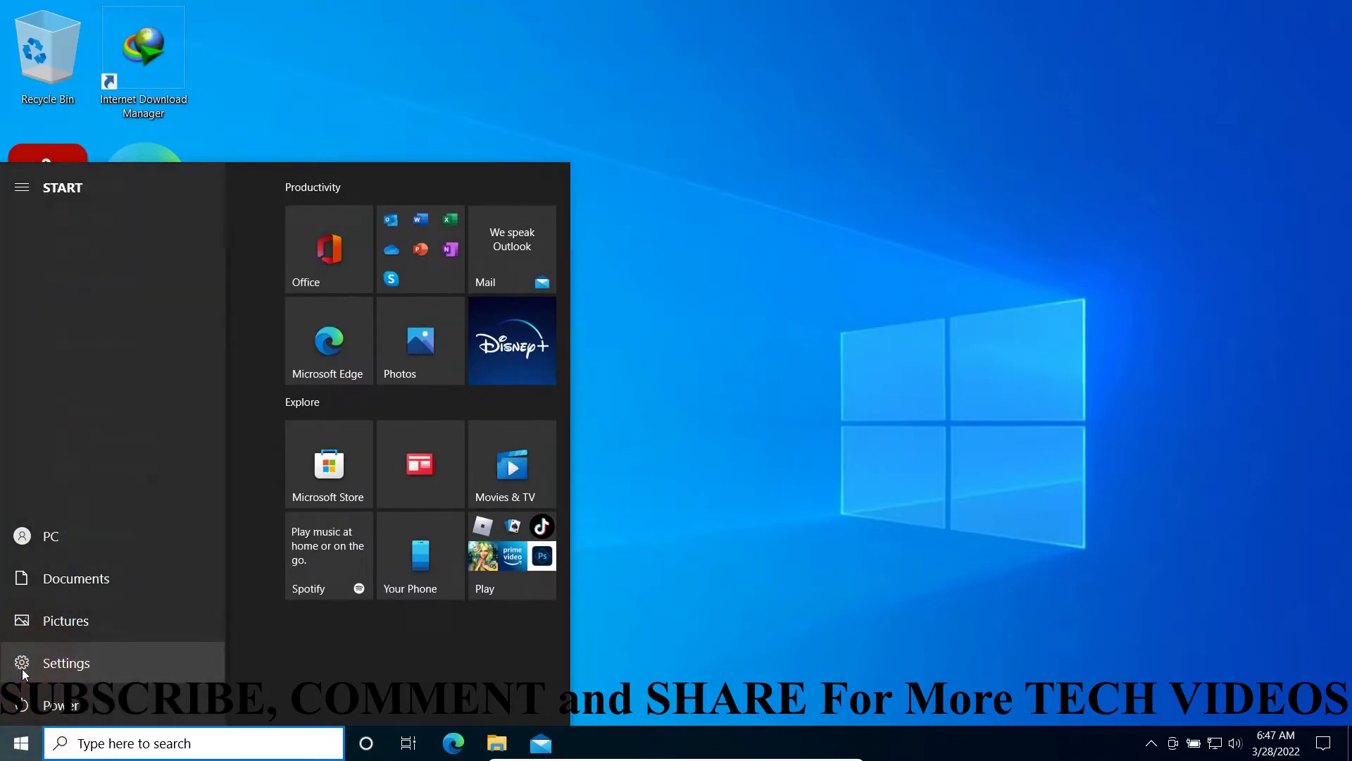
left_click(22, 669)
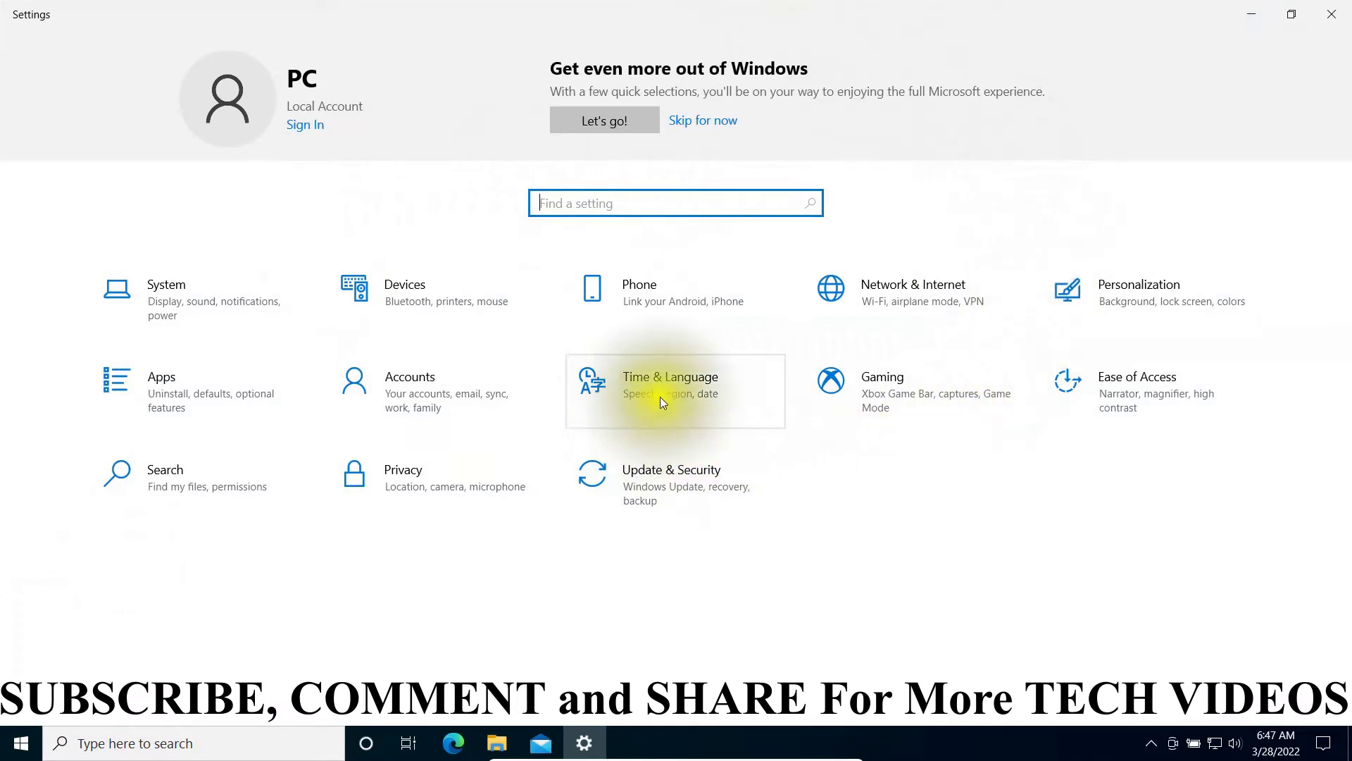
left_click(703, 401)
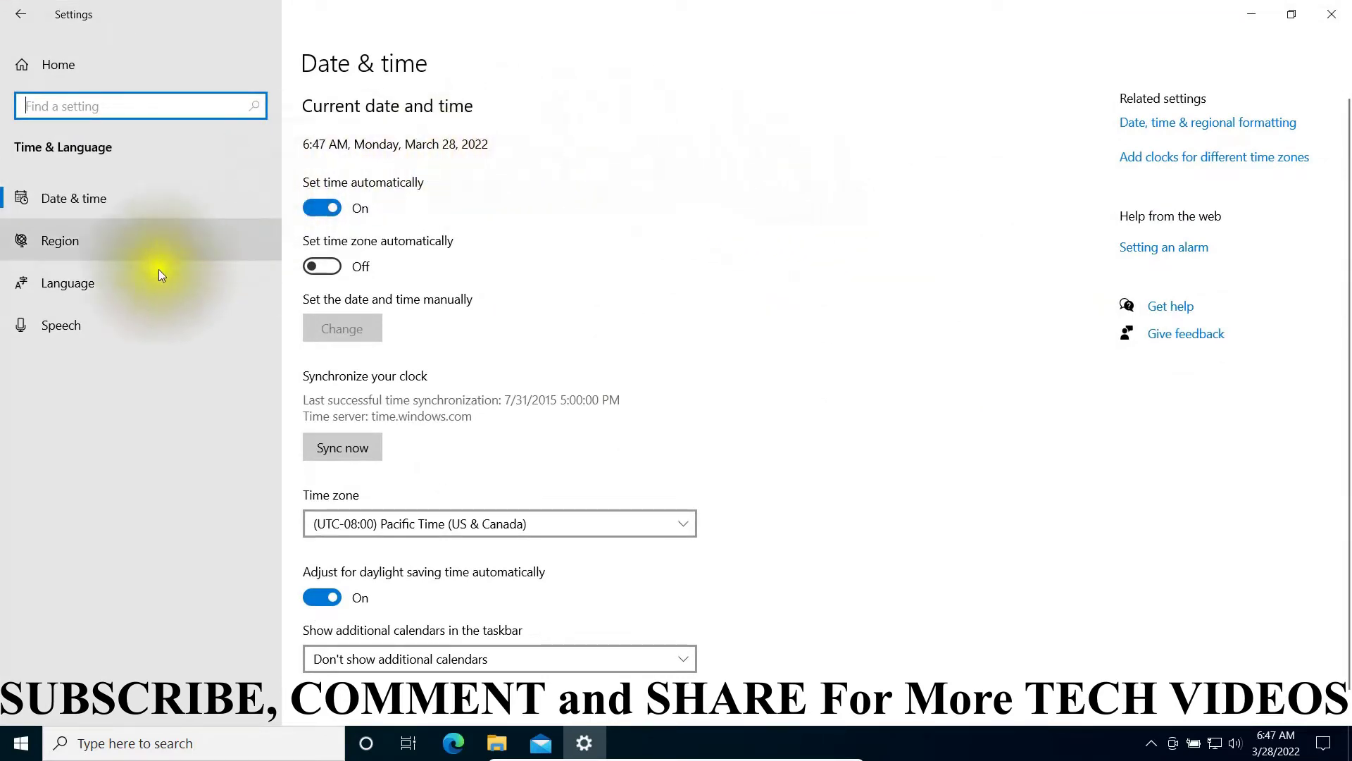
left_click(75, 283)
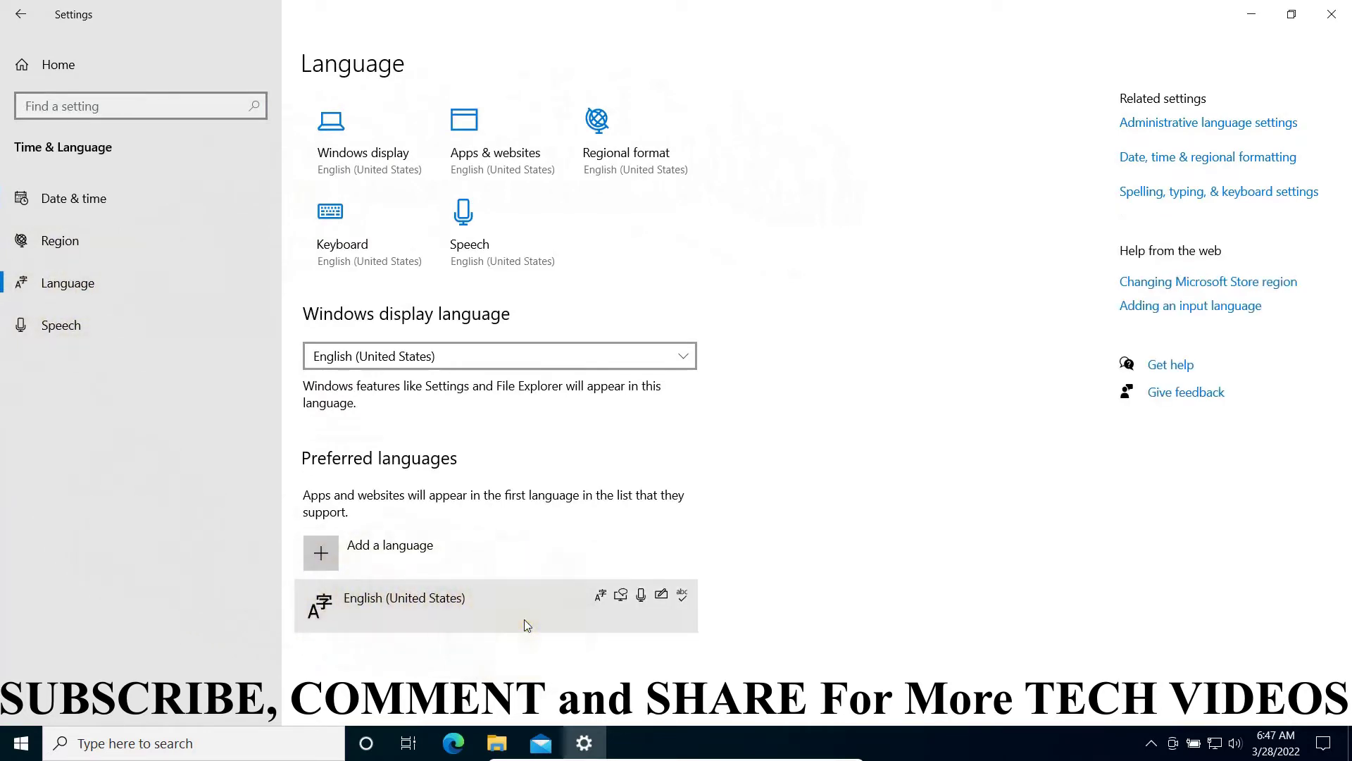
Open English (United States) options and browse keyboard layouts, reviewing United Kingdom QWERTY without adding it
left_click(460, 604)
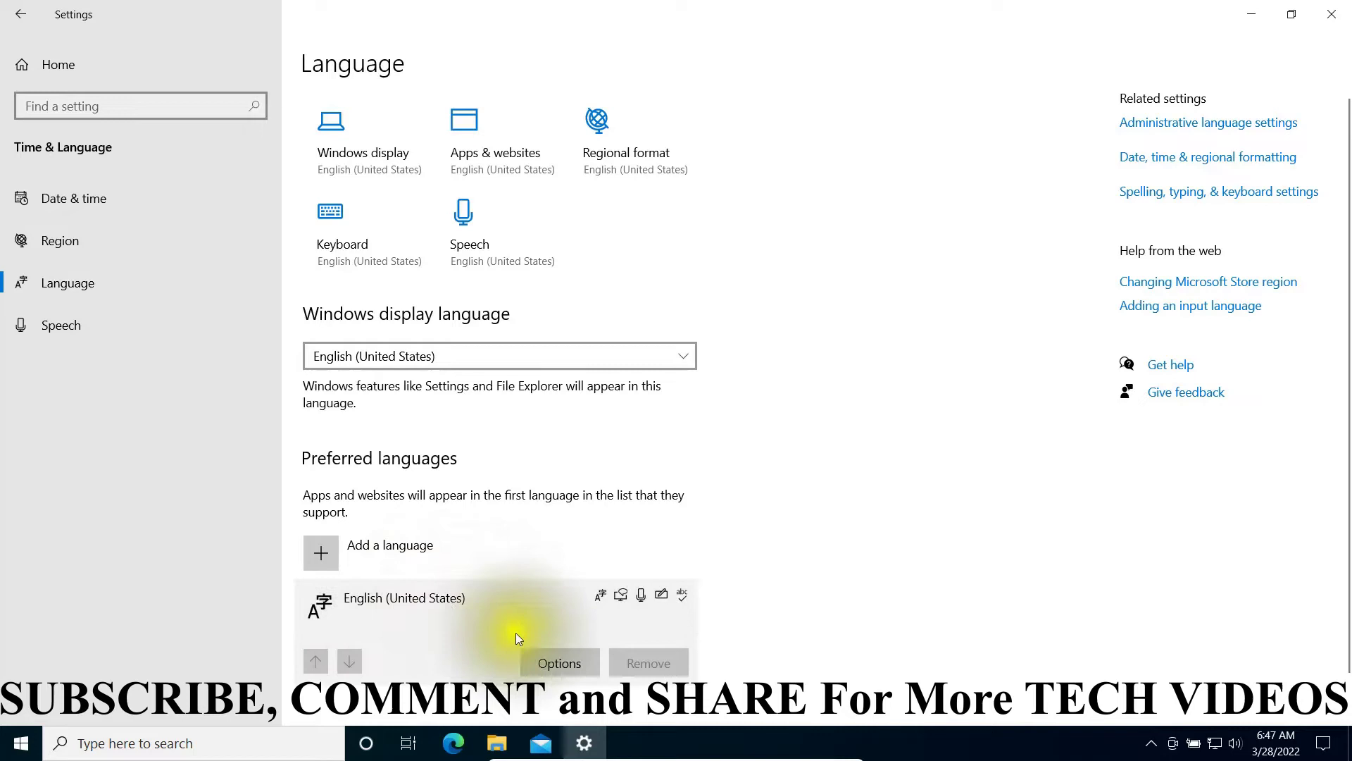
left_click(565, 664)
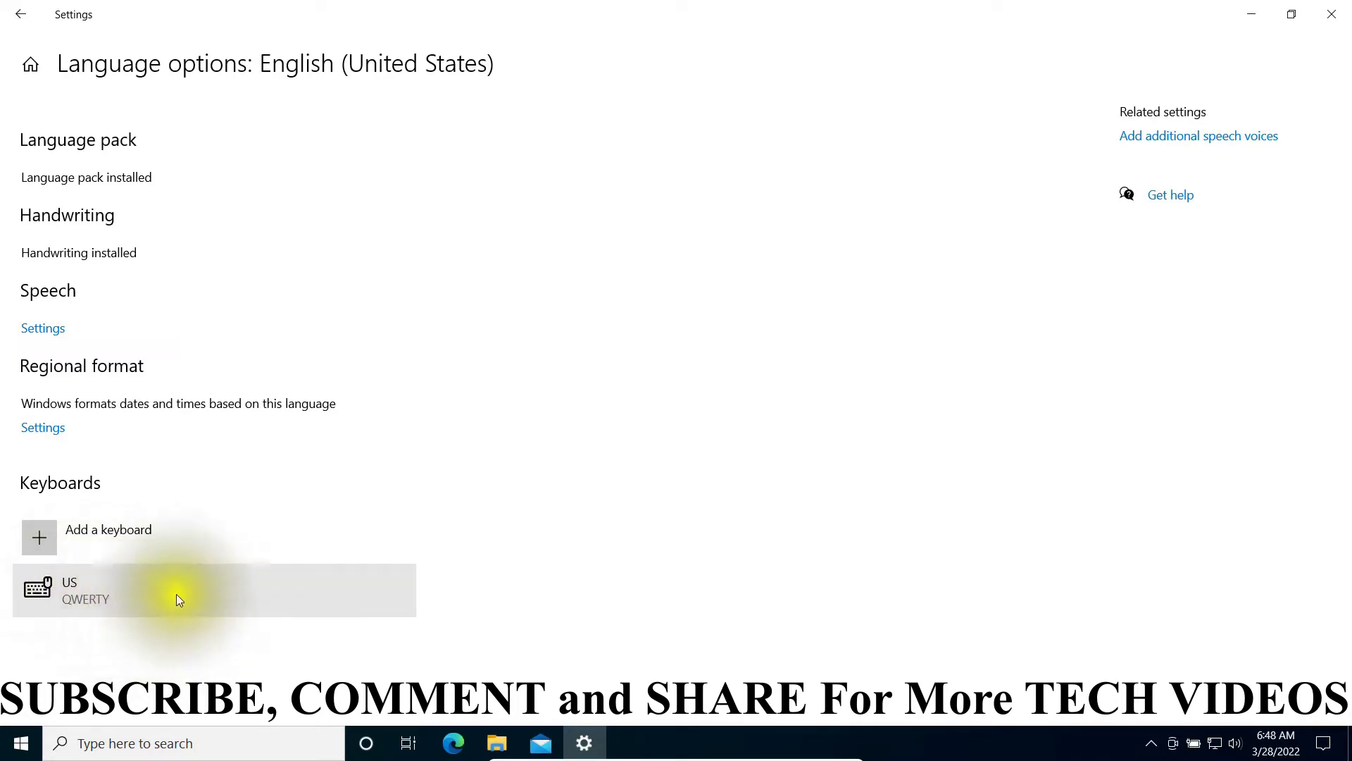
left_click(123, 536)
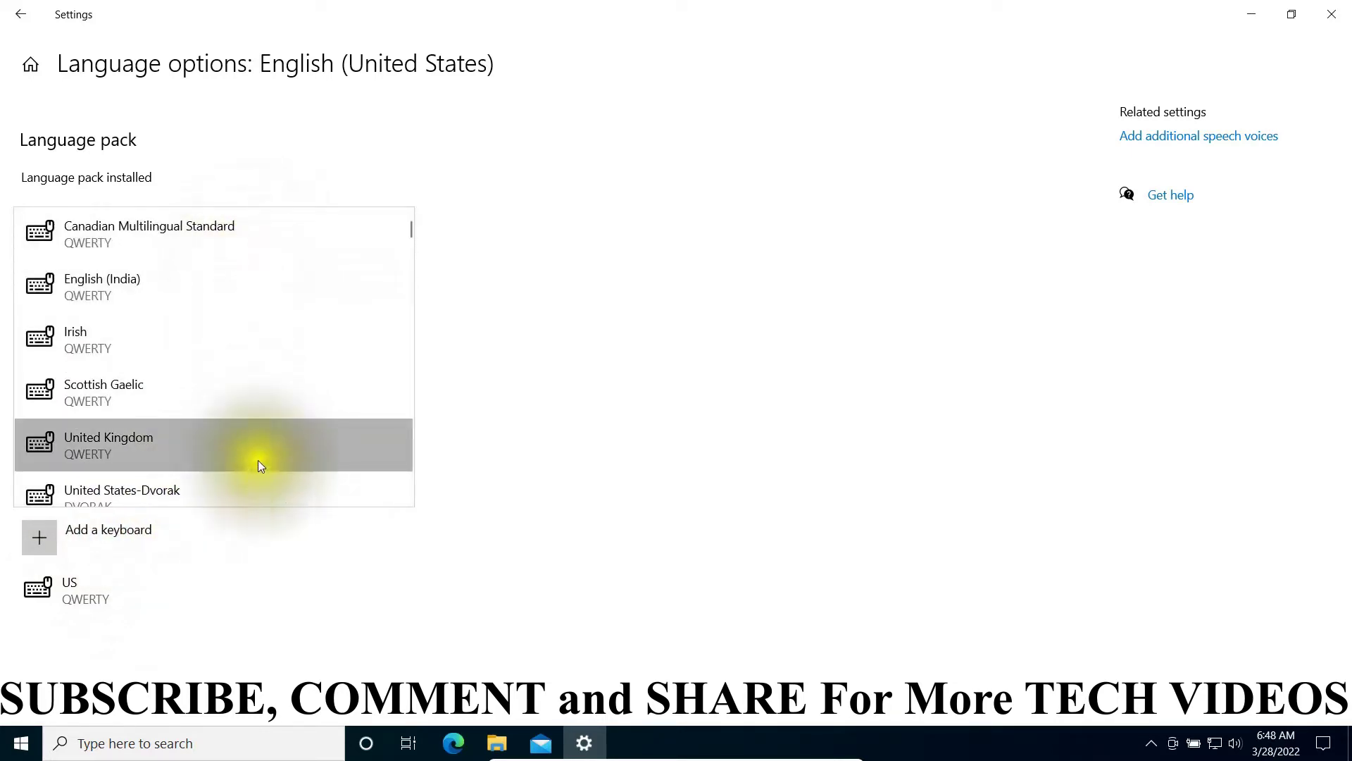
left_click(176, 444)
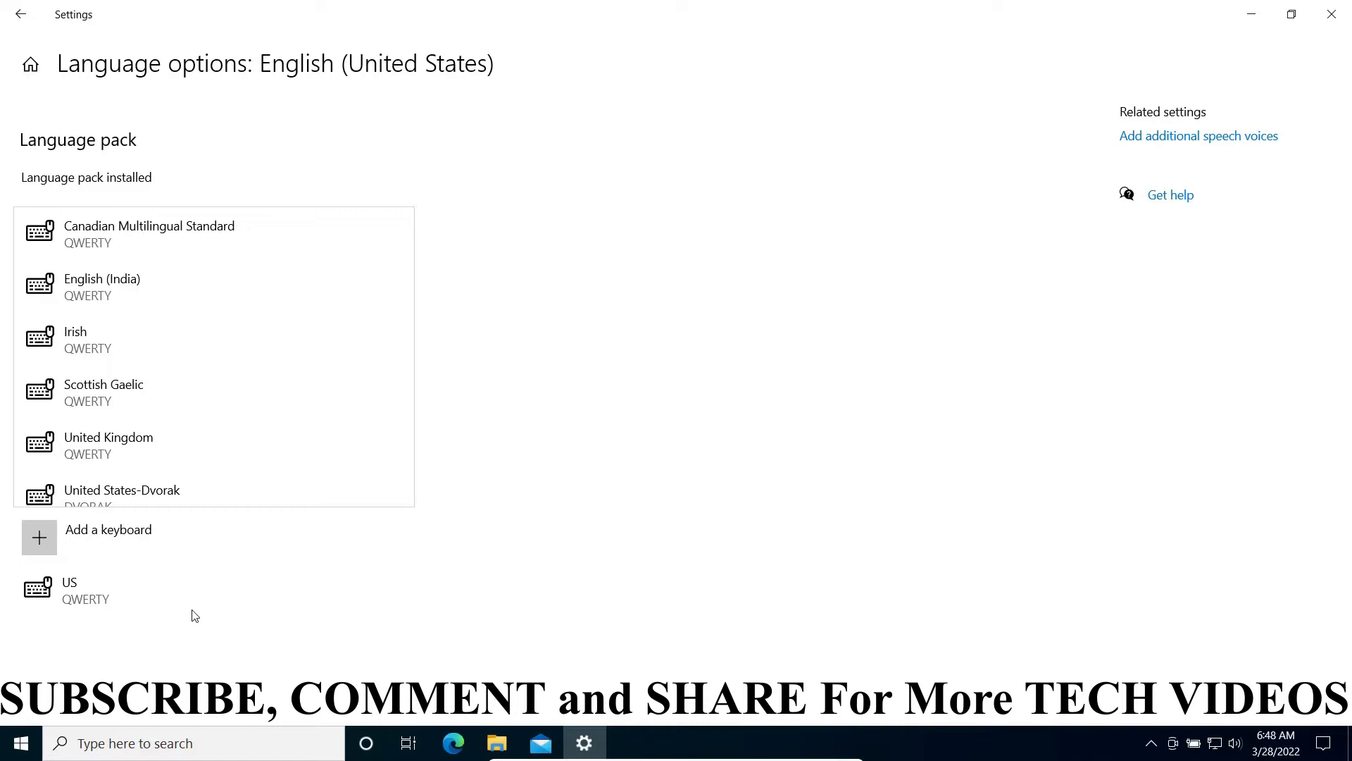
left_click(668, 517)
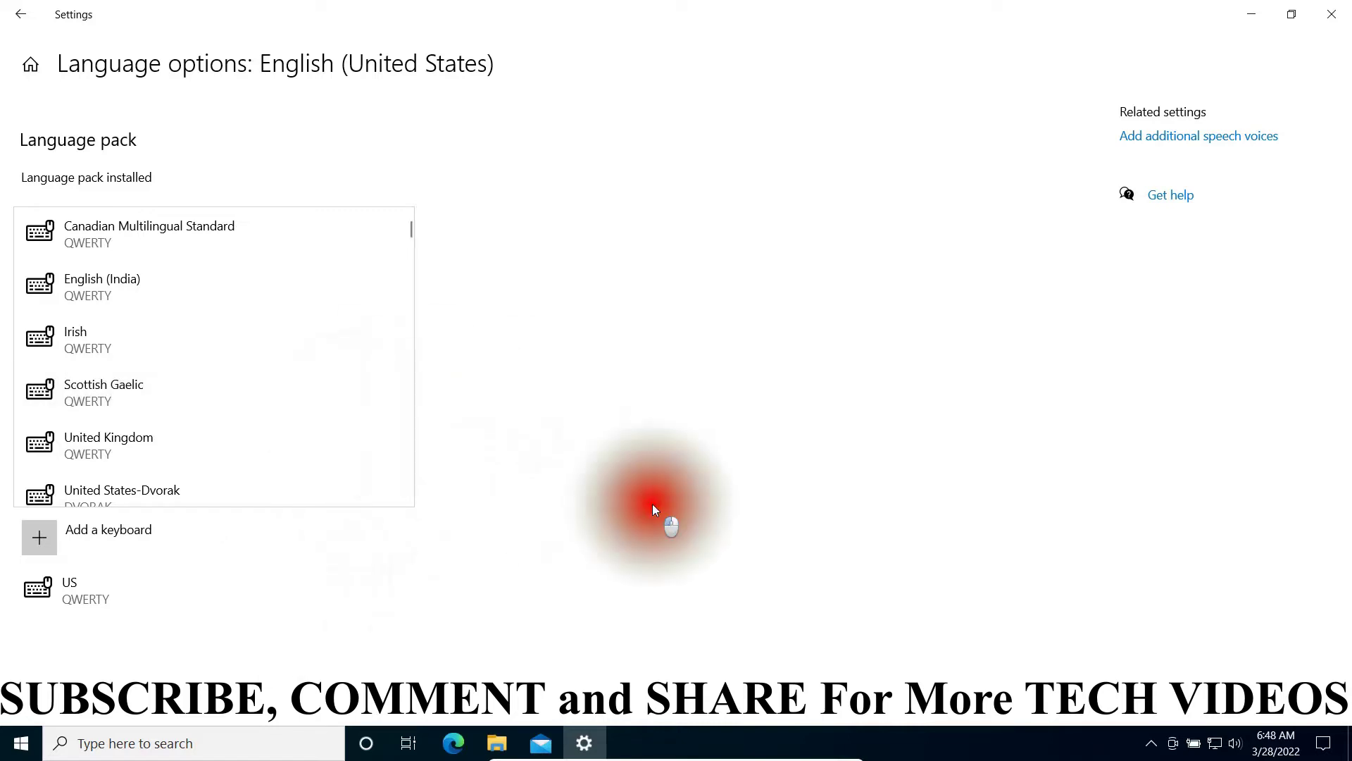
Close the Settings window to return to the desktop
left_click(1342, 13)
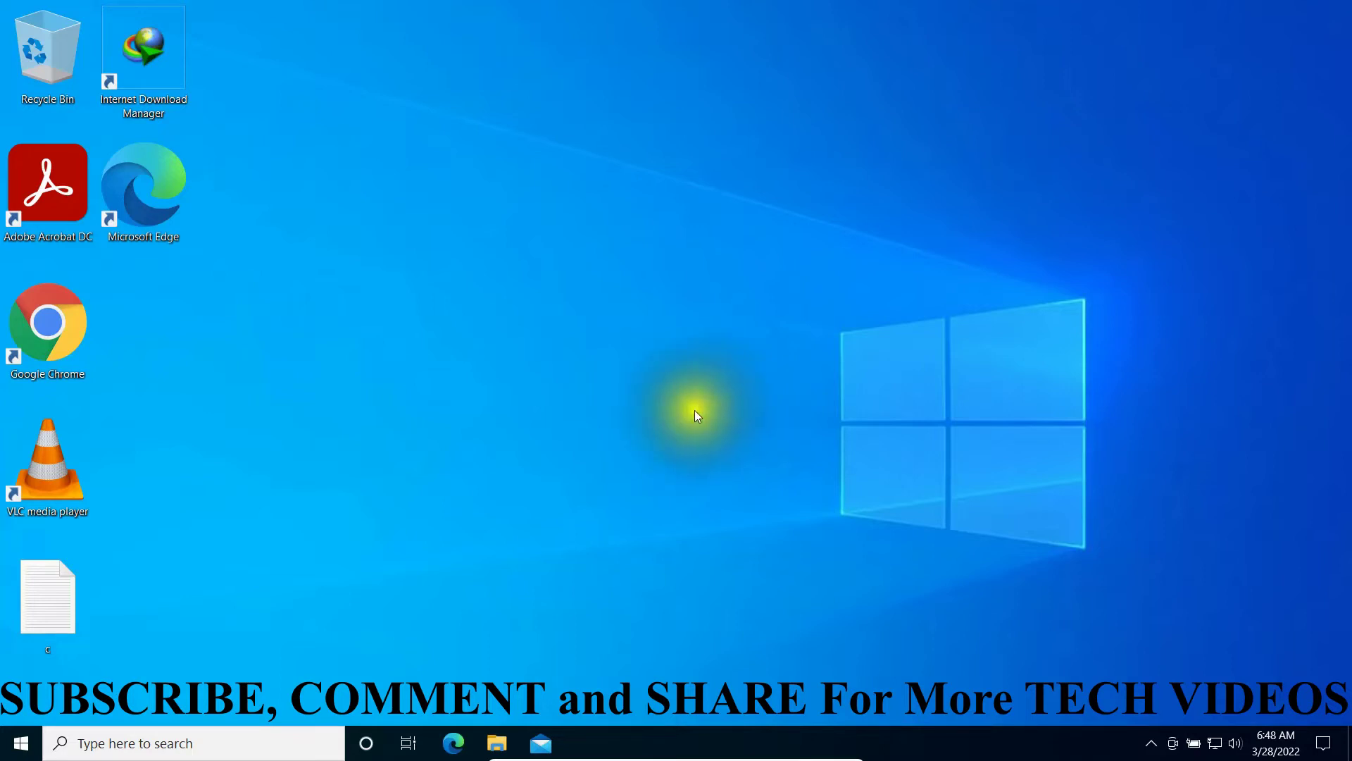
Open This PC's Properties from File Explorer to view the About page with Windows 10 Pro 21H2
left_click(503, 751)
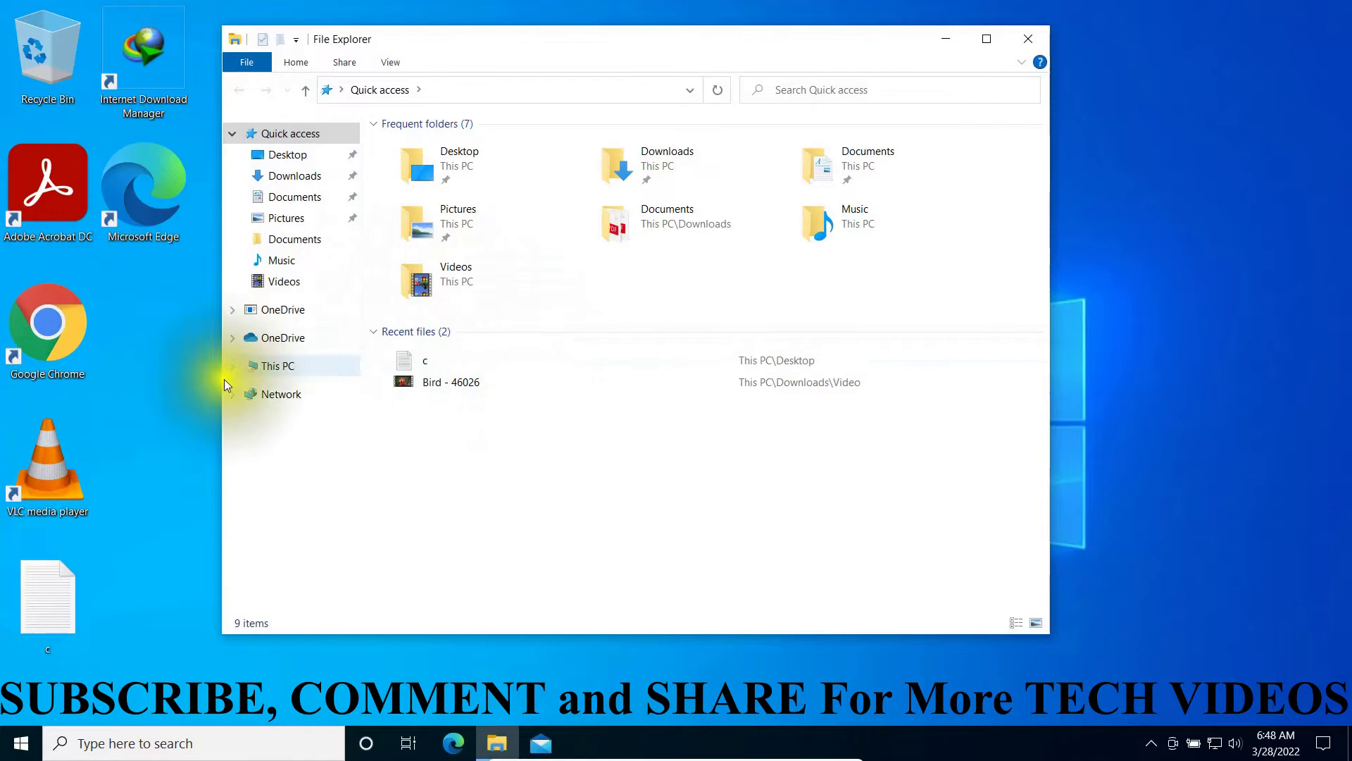
left_click(289, 372)
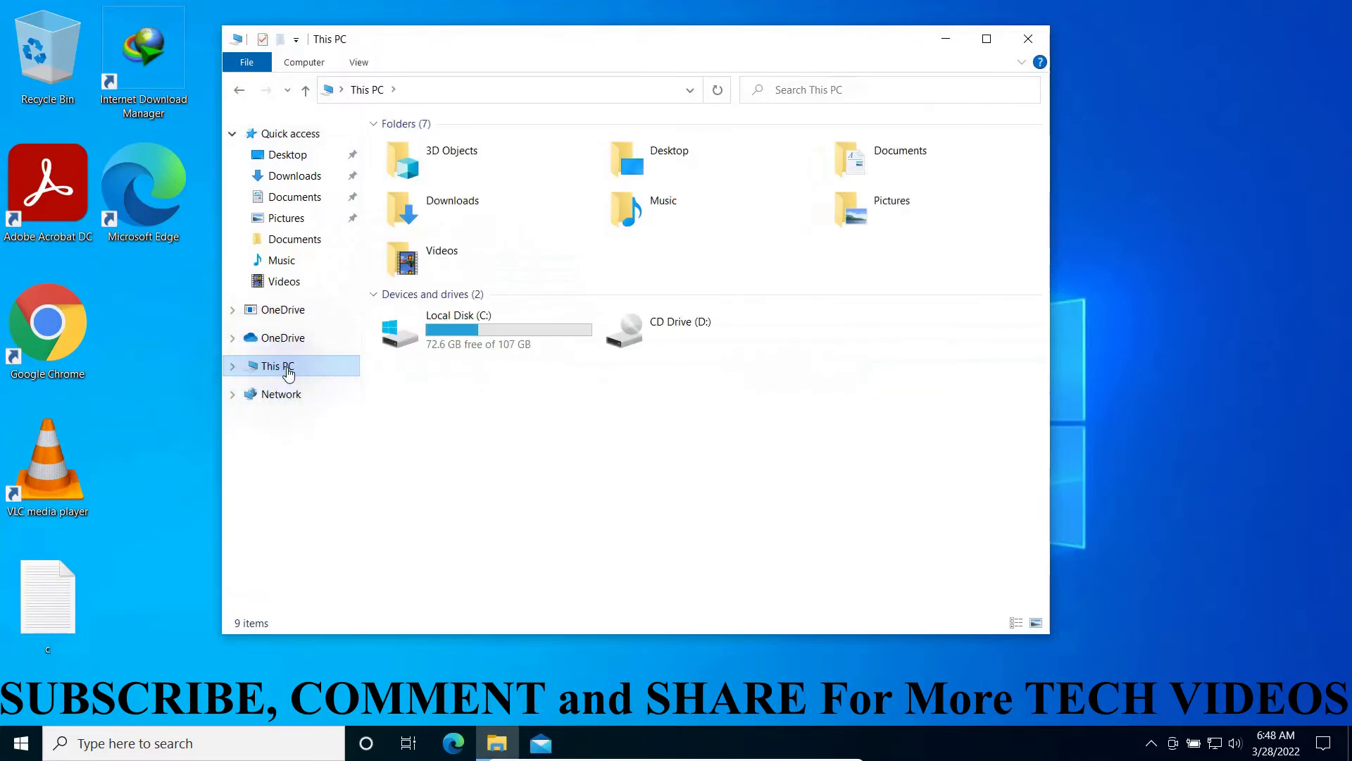
right_click(288, 372)
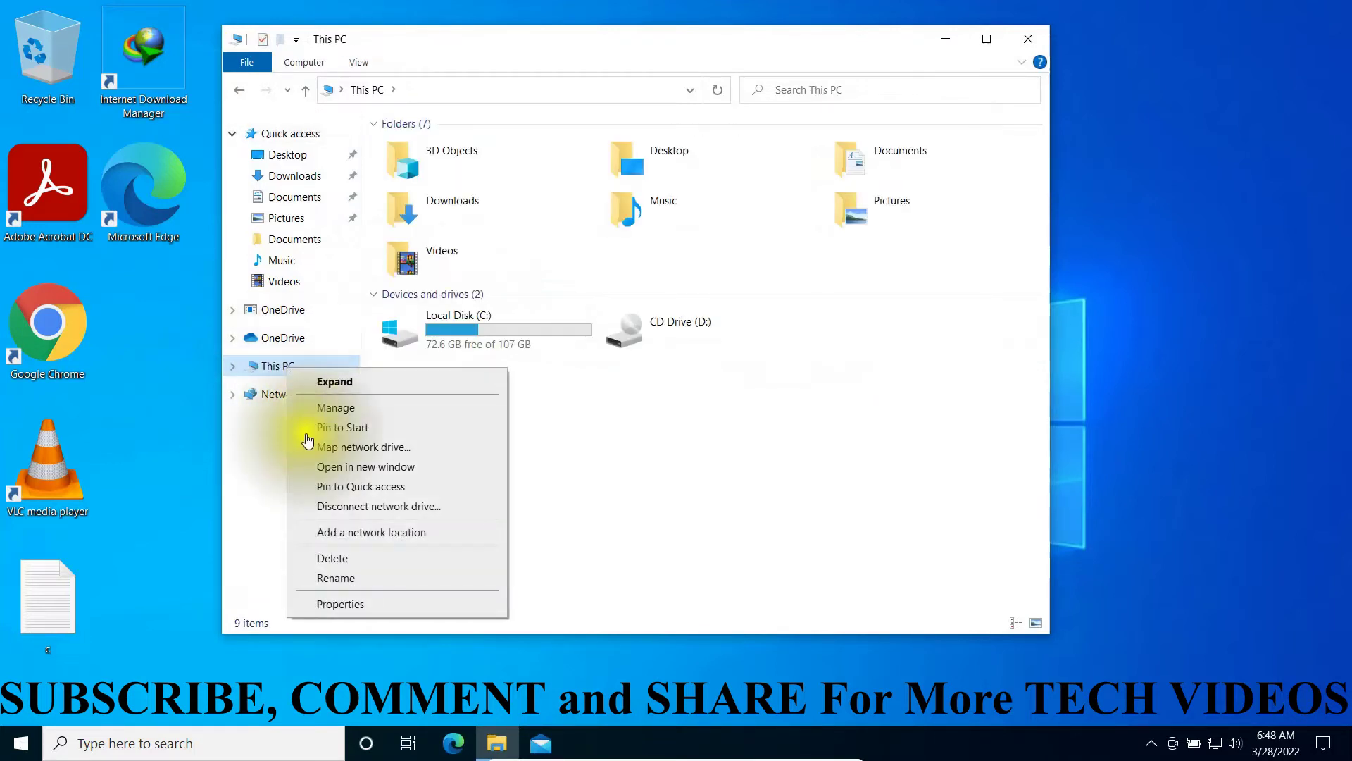
left_click(356, 607)
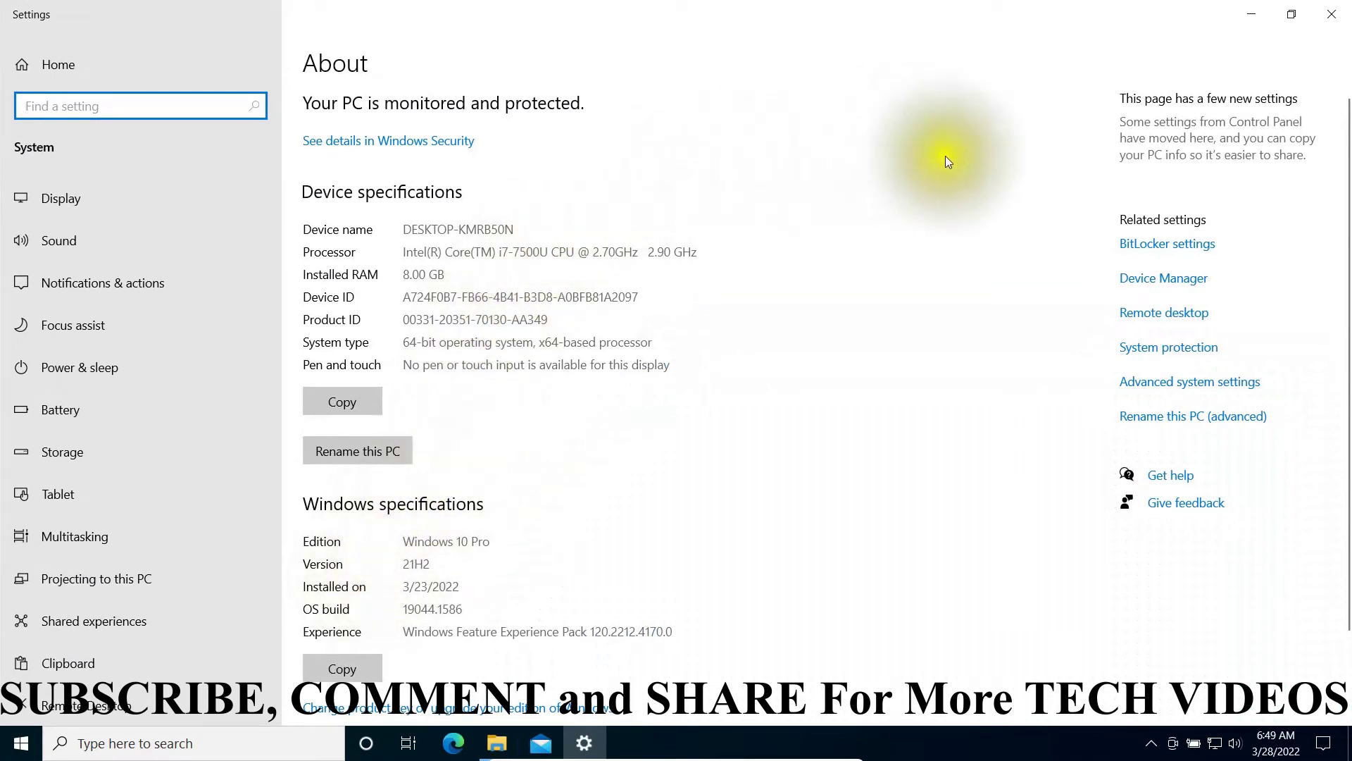
Launch Device Manager, enlarge its window, and expand Keyboards to the Standard PS/2 Keyboard's actions
left_click(1164, 283)
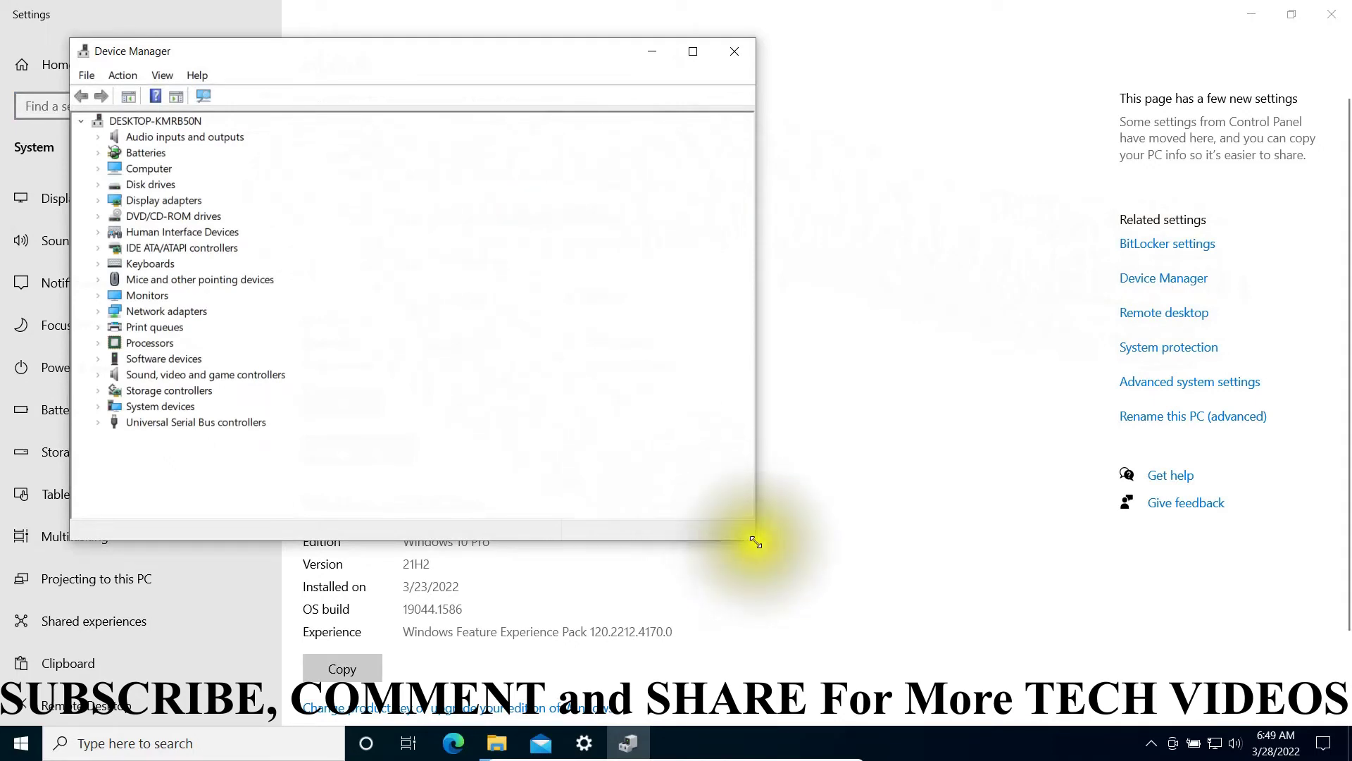
left_click_drag(756, 541, 971, 610)
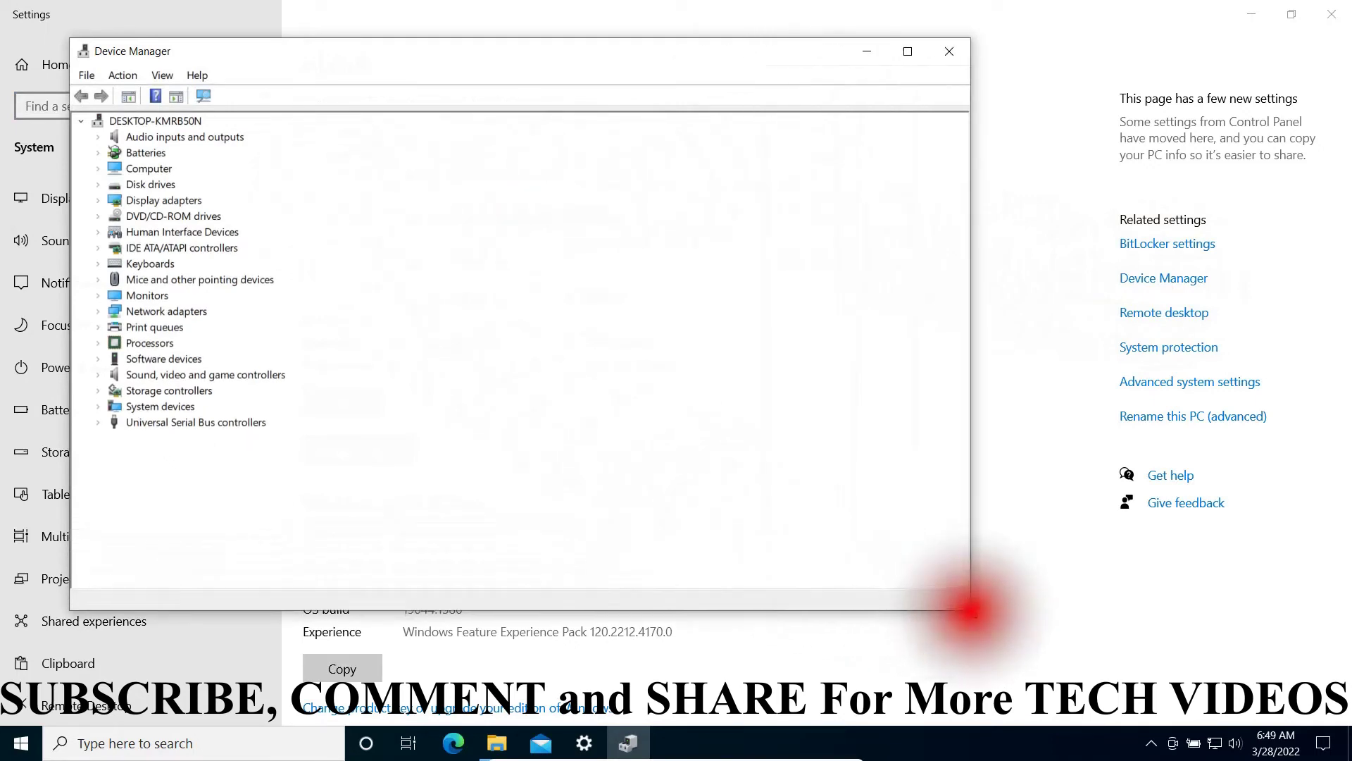
left_click(100, 268)
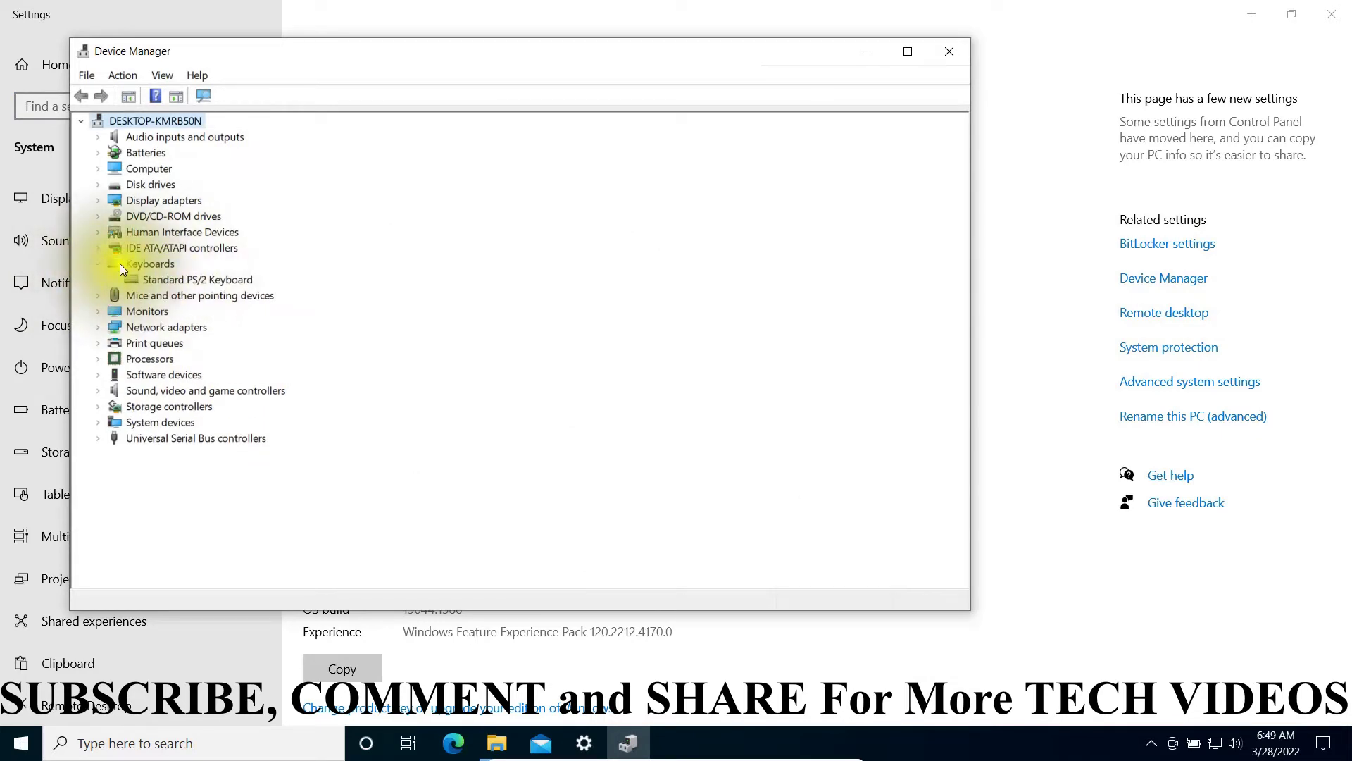
left_click(183, 278)
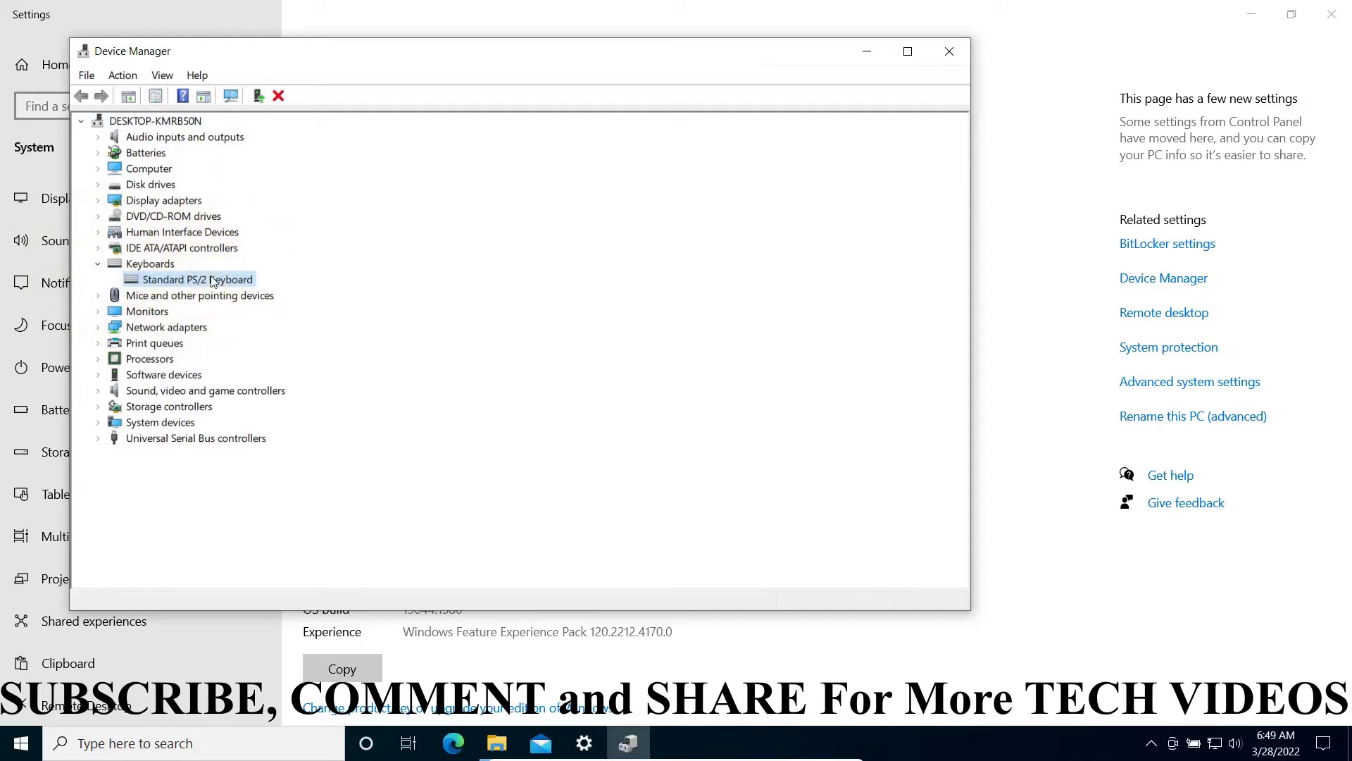
right_click(213, 281)
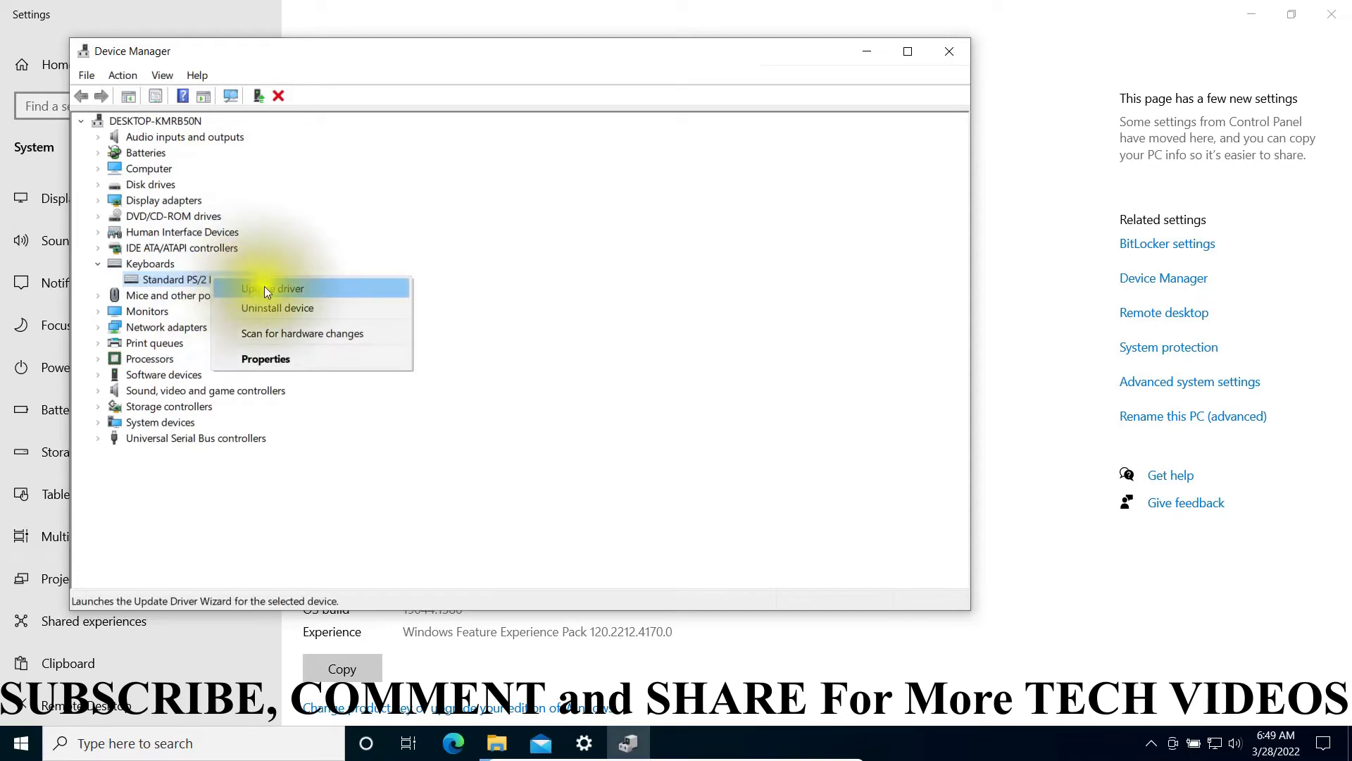
Take the Standard PS/2 Keyboard driver update to the compatible-driver list, pick Standard PS/2 Keyboard, then cancel
left_click(311, 287)
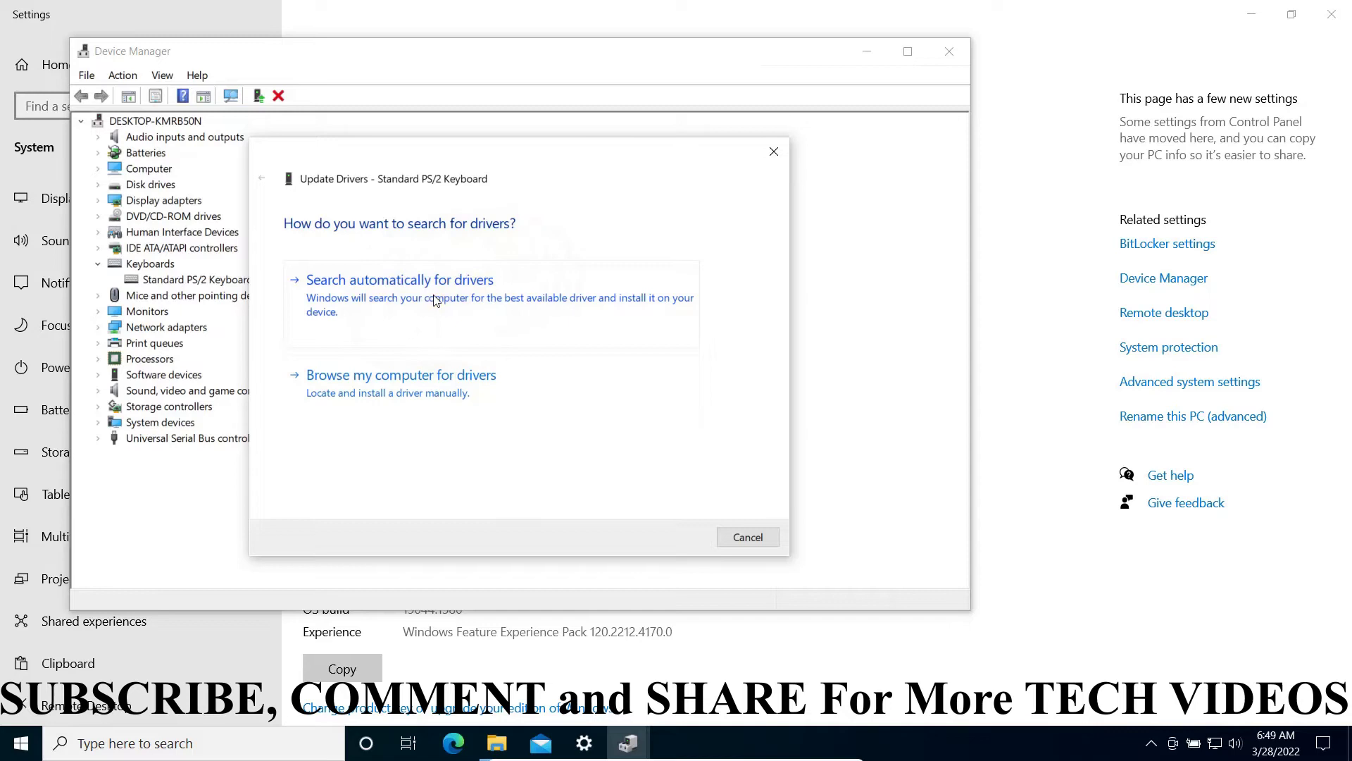
left_click(444, 392)
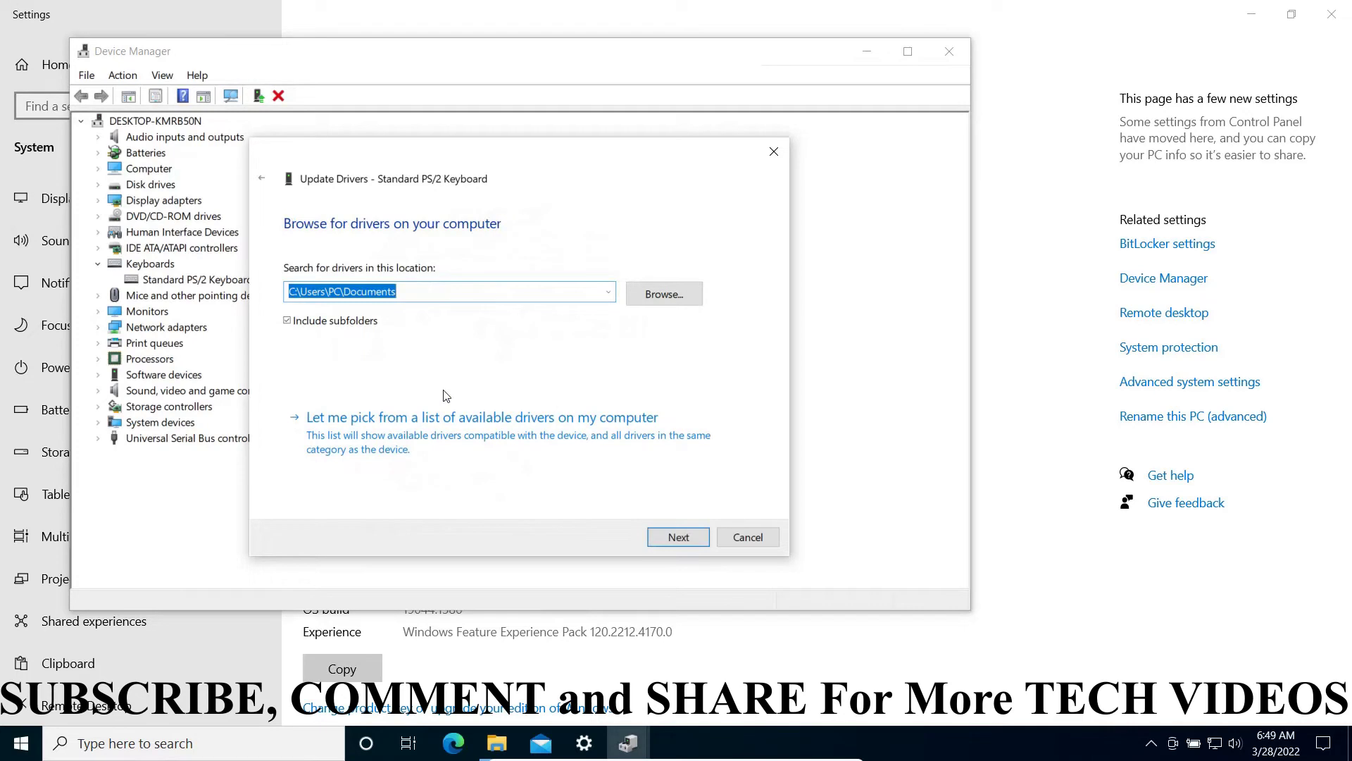
left_click(463, 441)
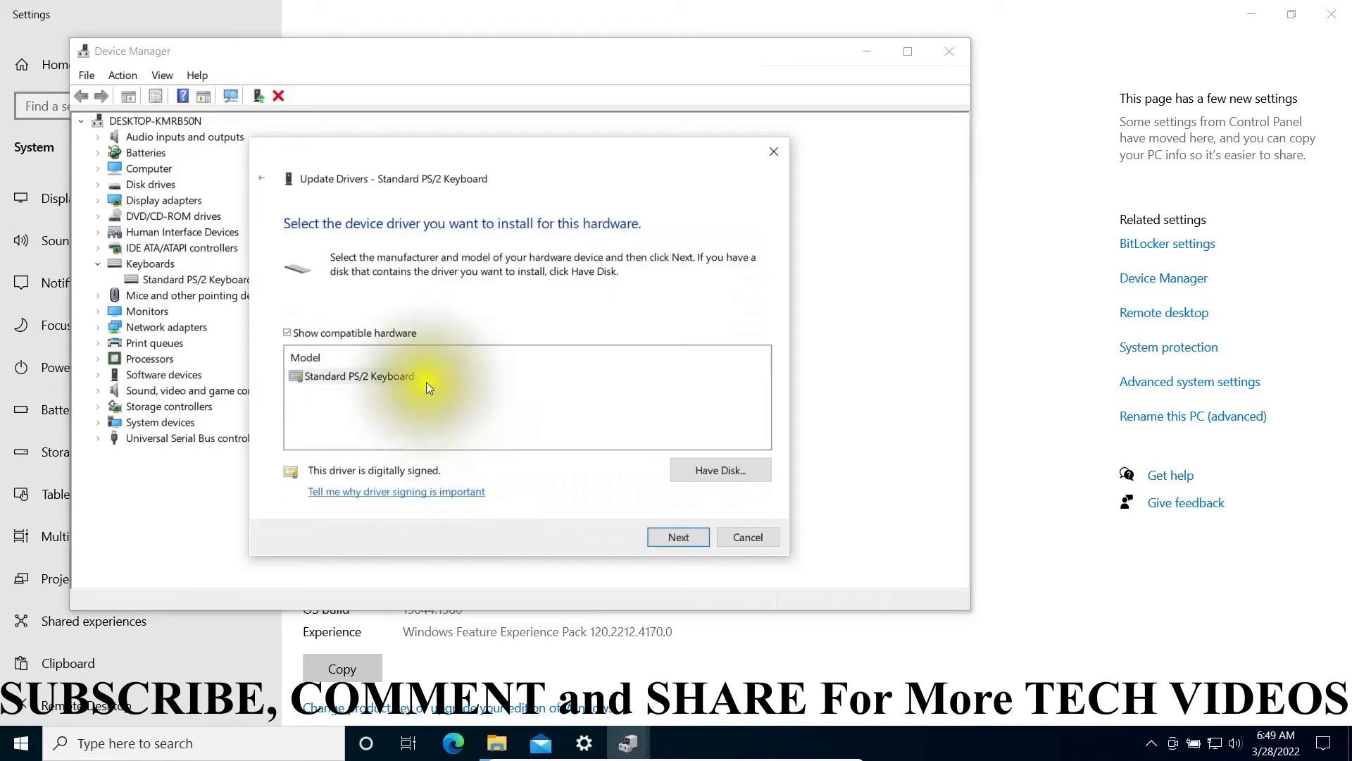
left_click(387, 377)
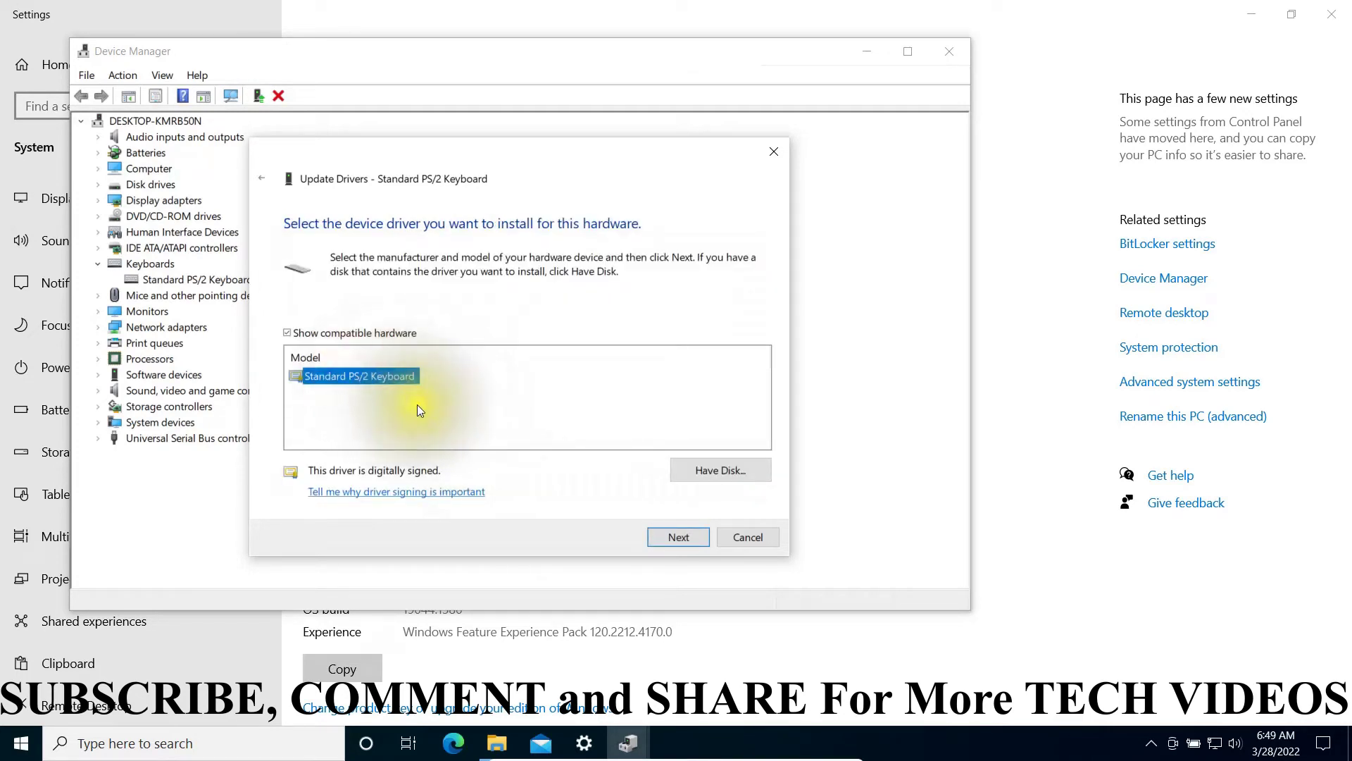
left_click(680, 538)
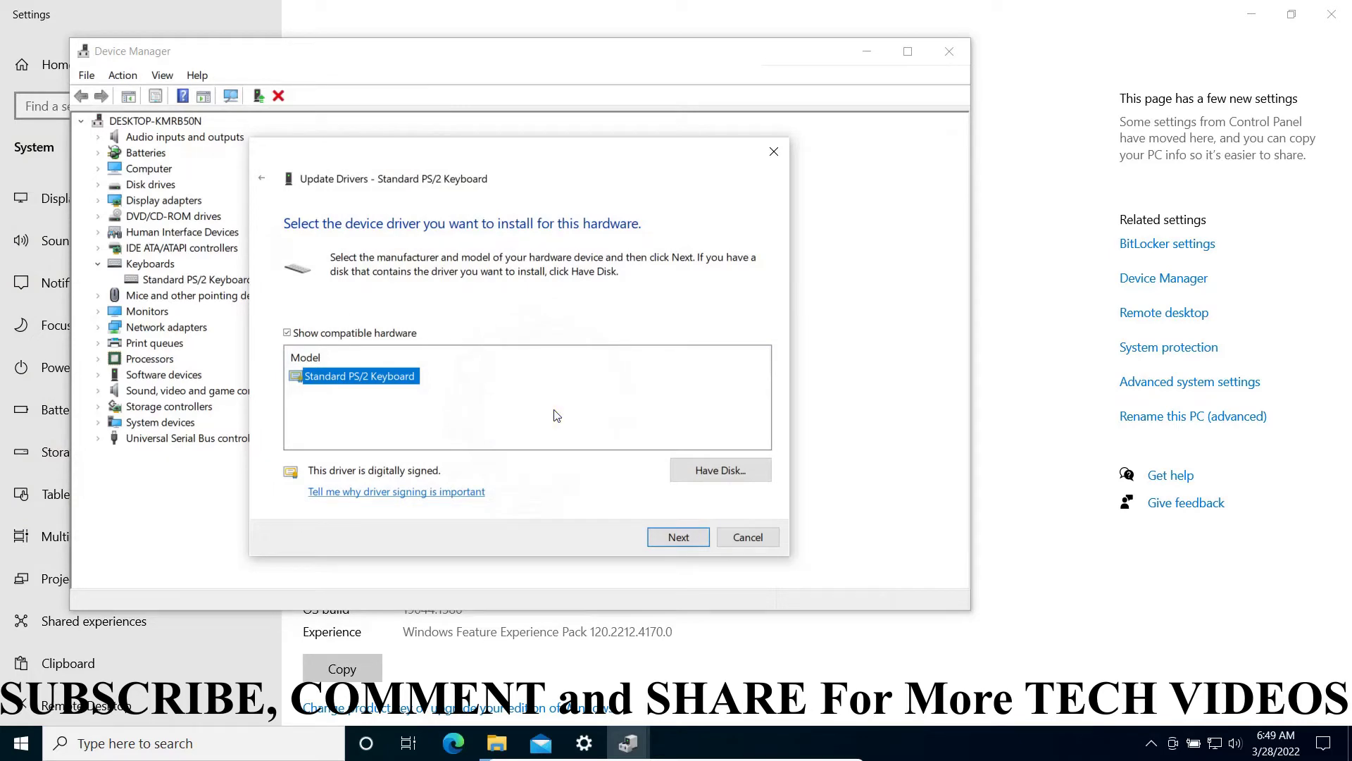
left_click(763, 541)
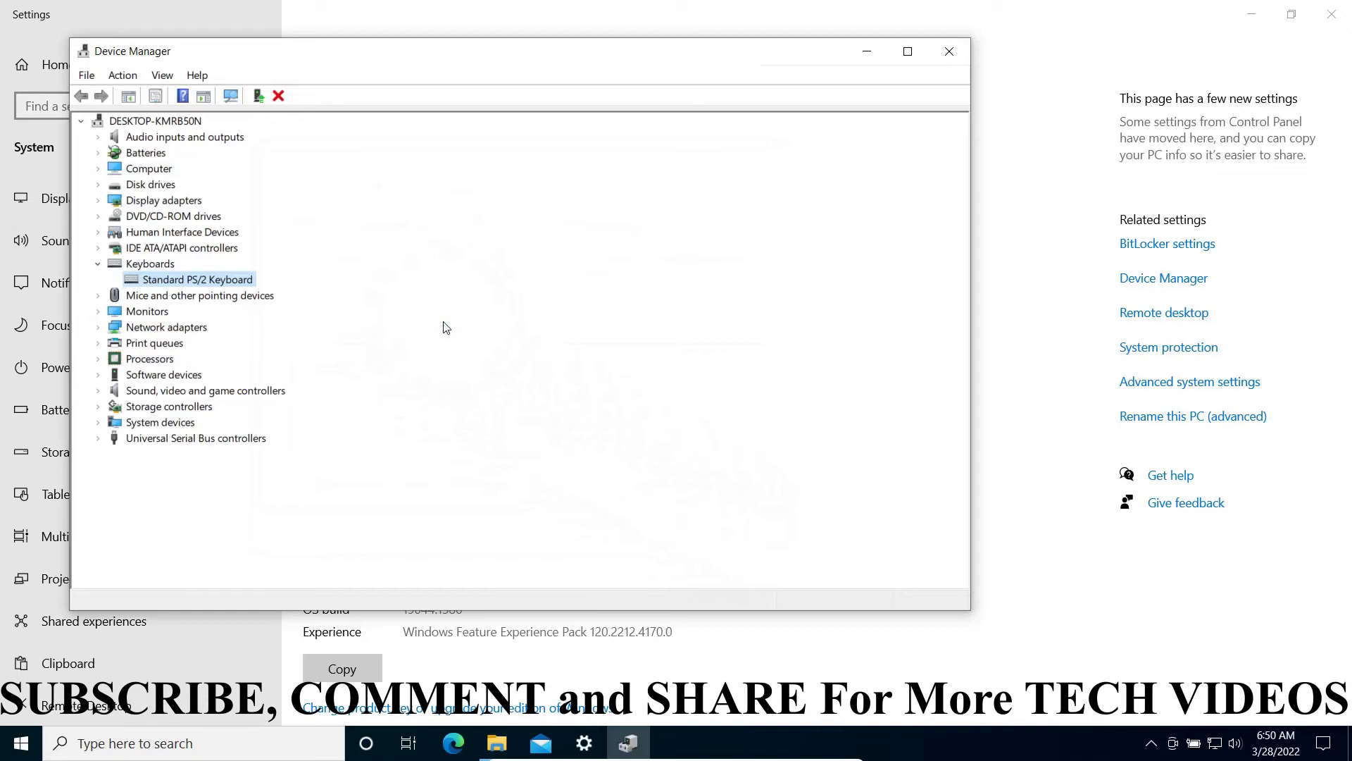
Scan for hardware changes from the Action menu, then close Device Manager
right_click(189, 280)
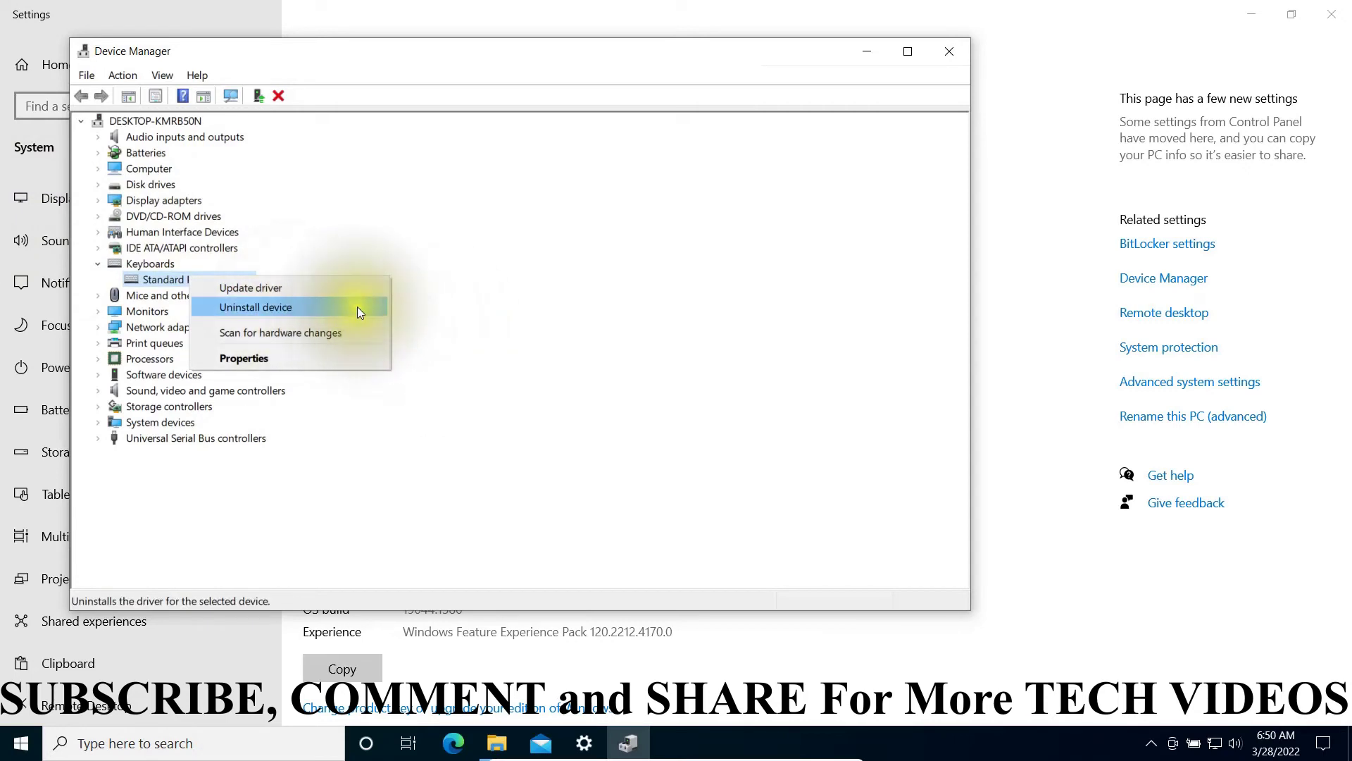
left_click(445, 342)
right_click(226, 278)
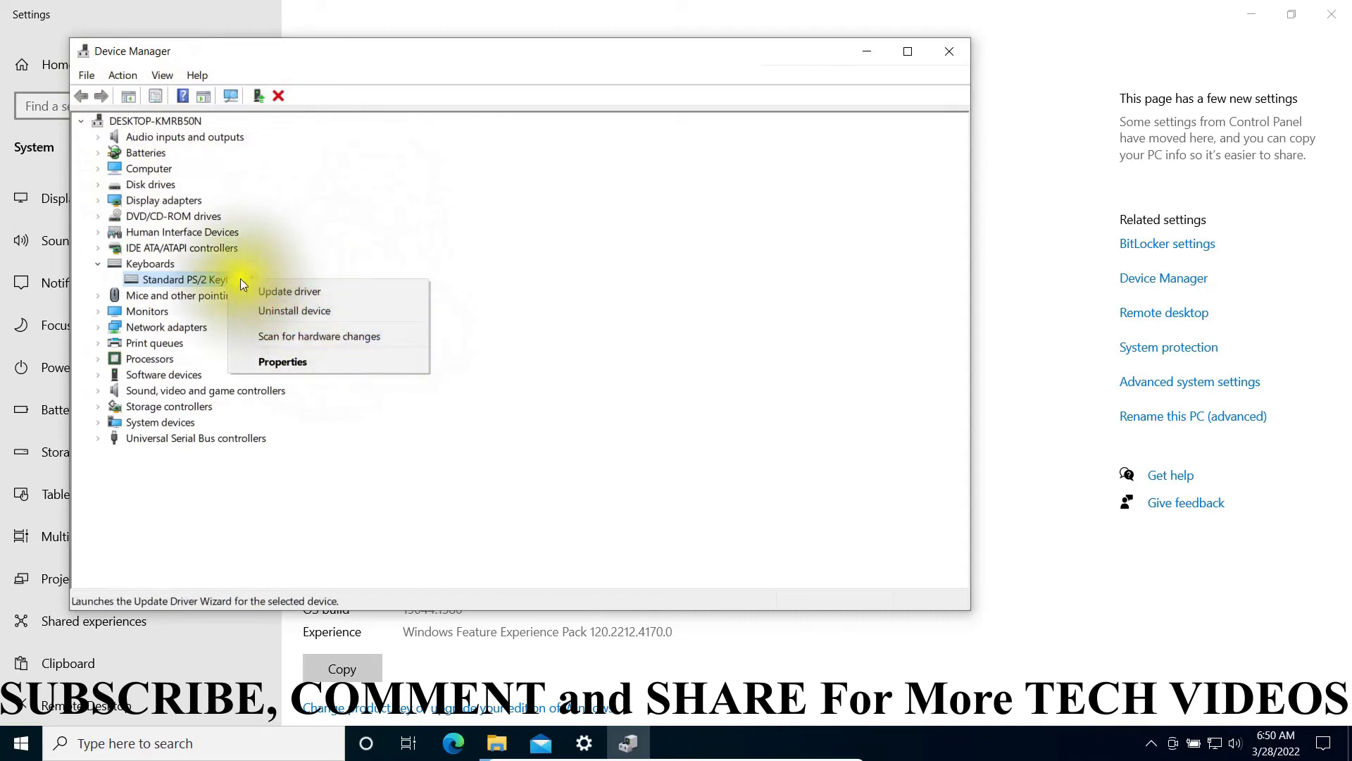
left_click(123, 75)
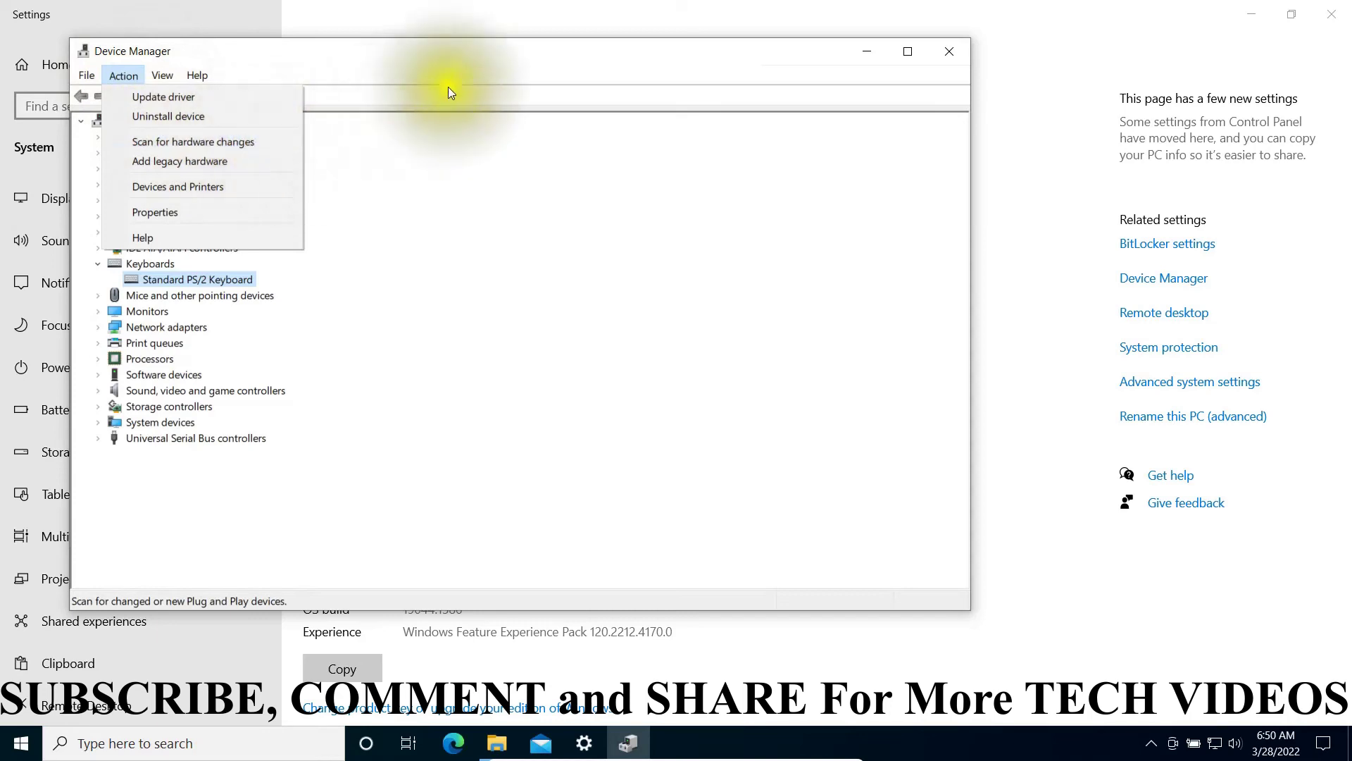
left_click(951, 36)
left_click(951, 51)
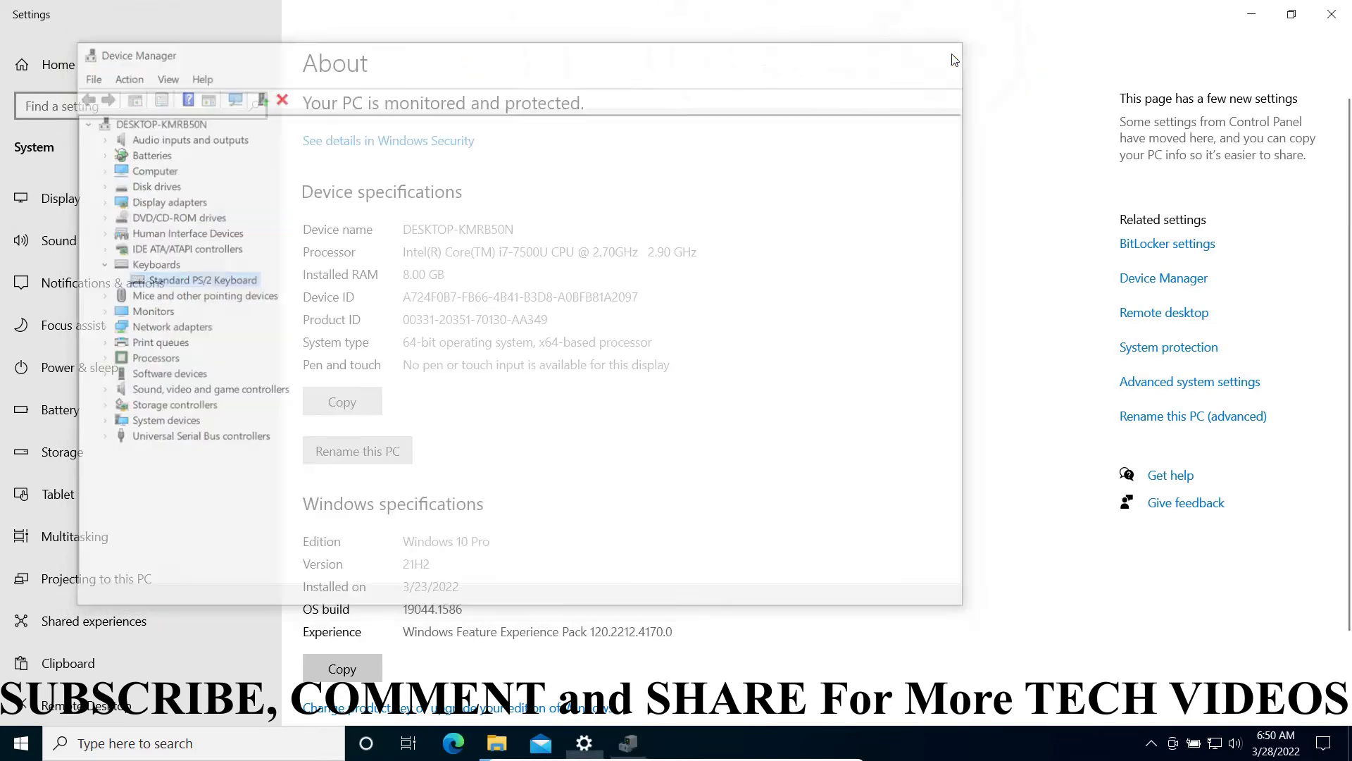
Close Settings and File Explorer, then reopen Settings at Update & Security's Windows Update page
left_click(1336, 23)
left_click(1029, 40)
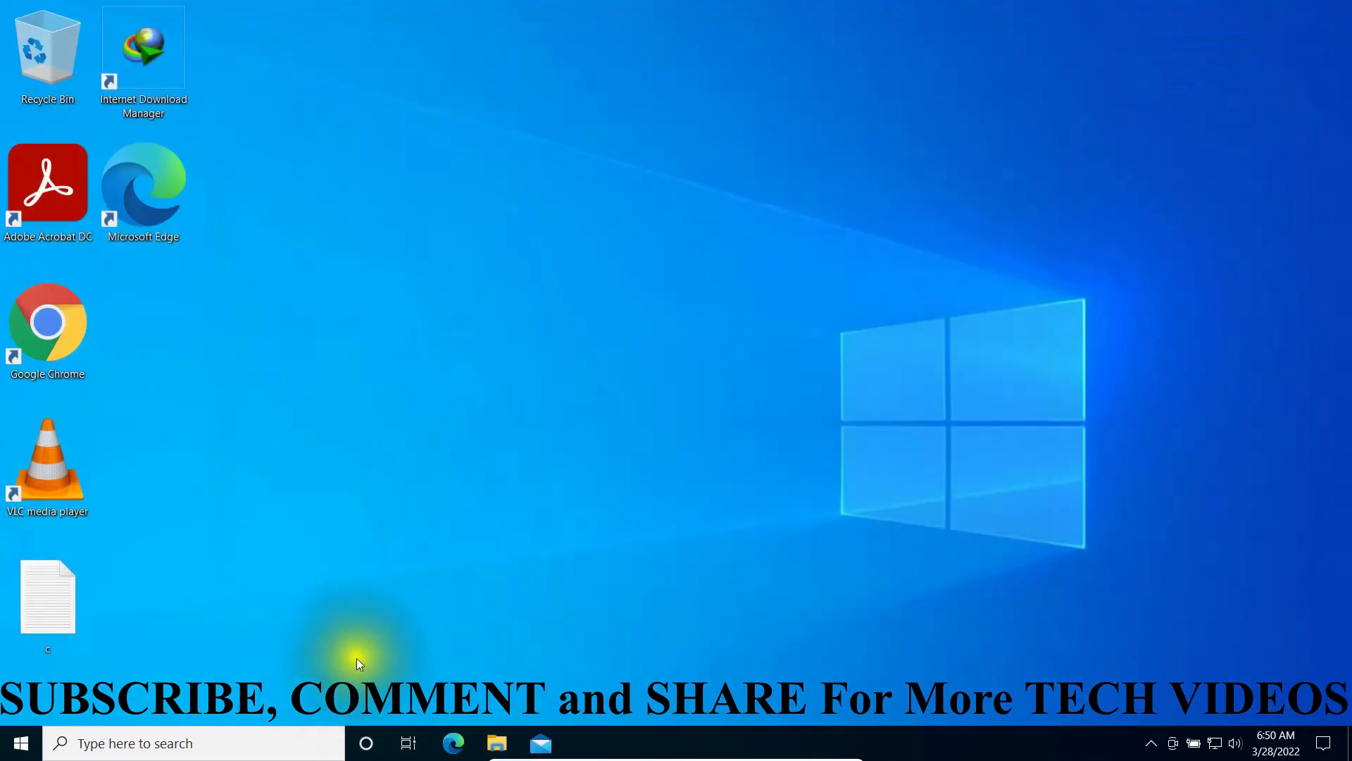
left_click(19, 746)
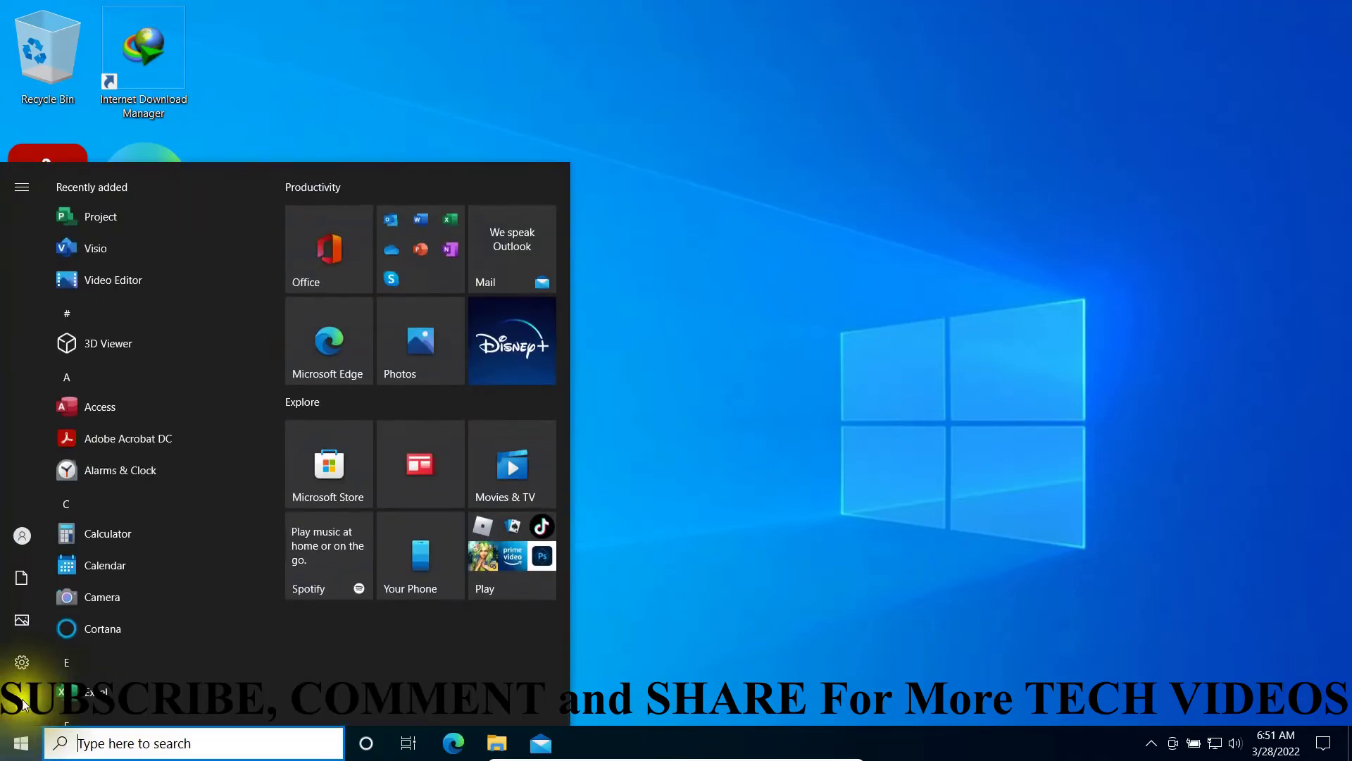
left_click(32, 660)
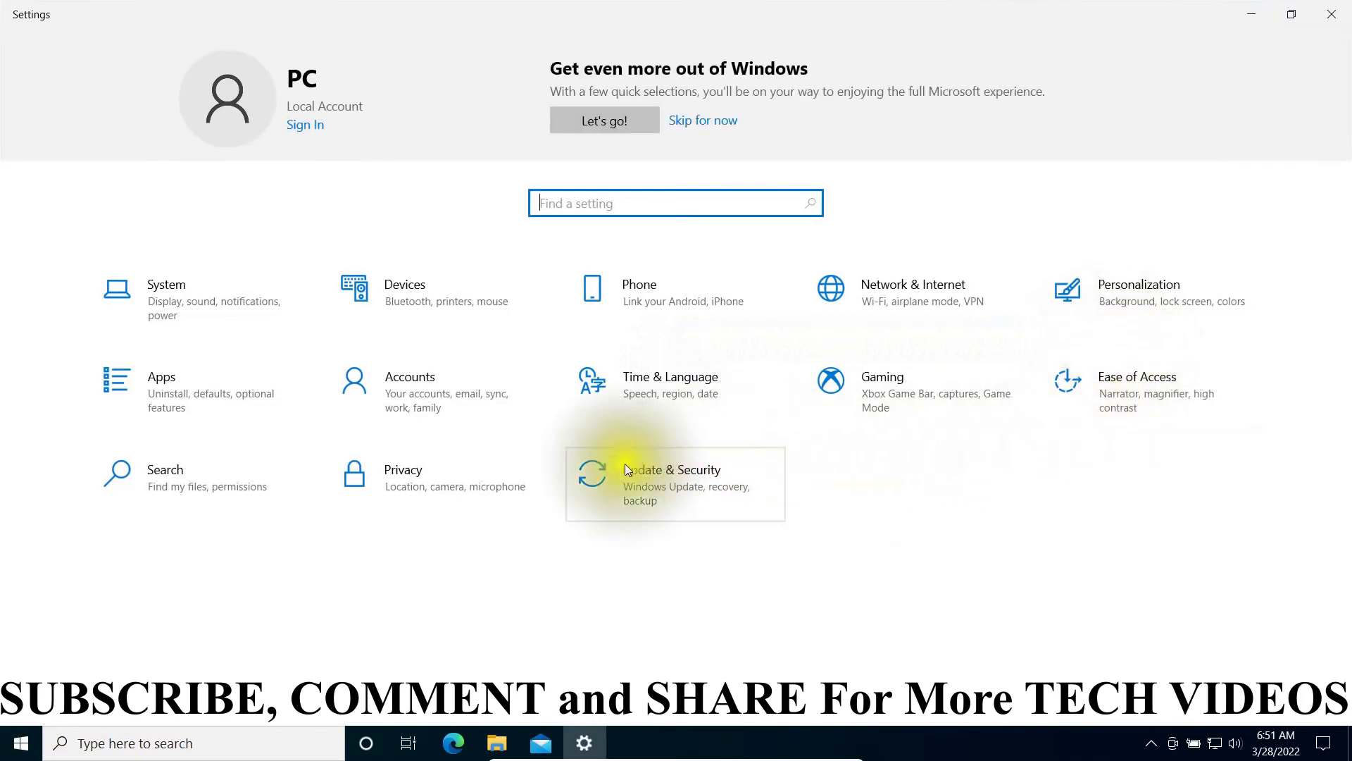
left_click(680, 487)
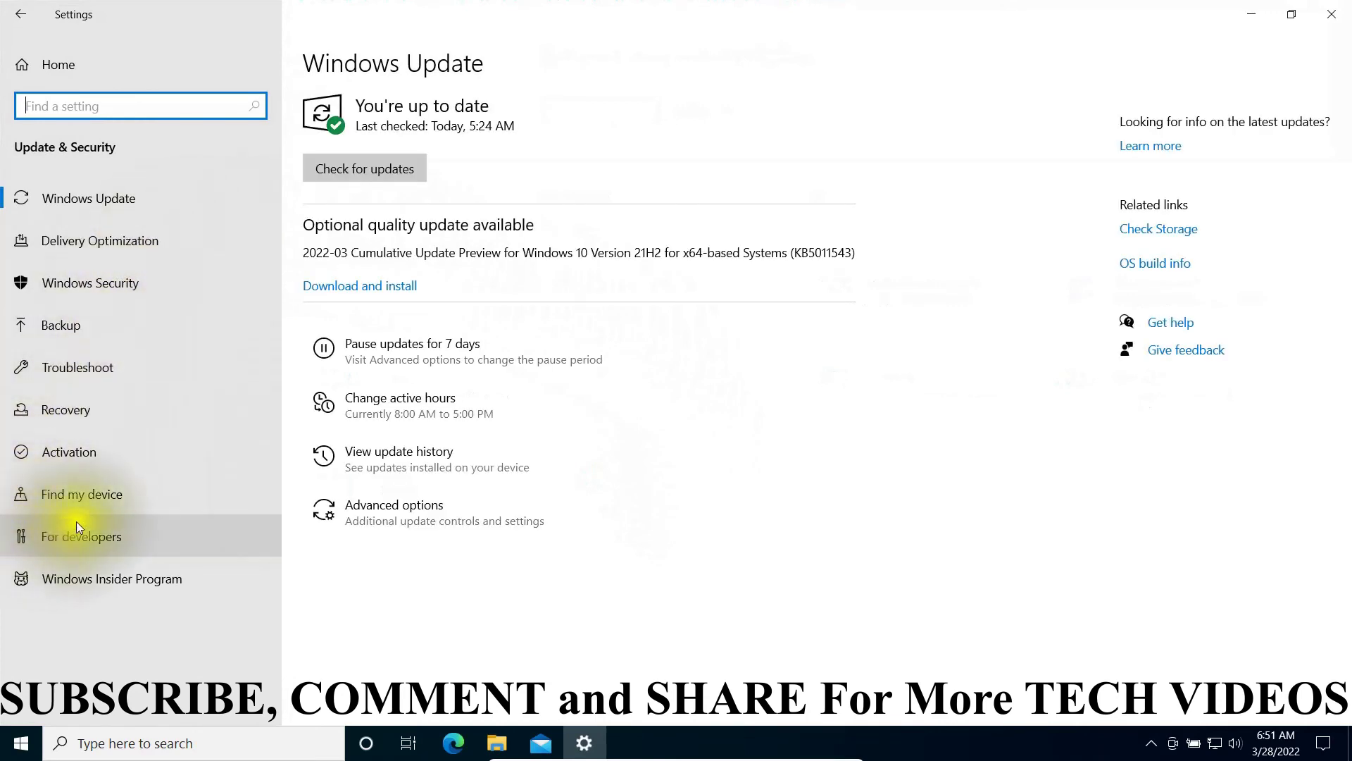
Go to Troubleshoot > Additional troubleshooters and expand the Keyboard troubleshooter entry
left_click(100, 370)
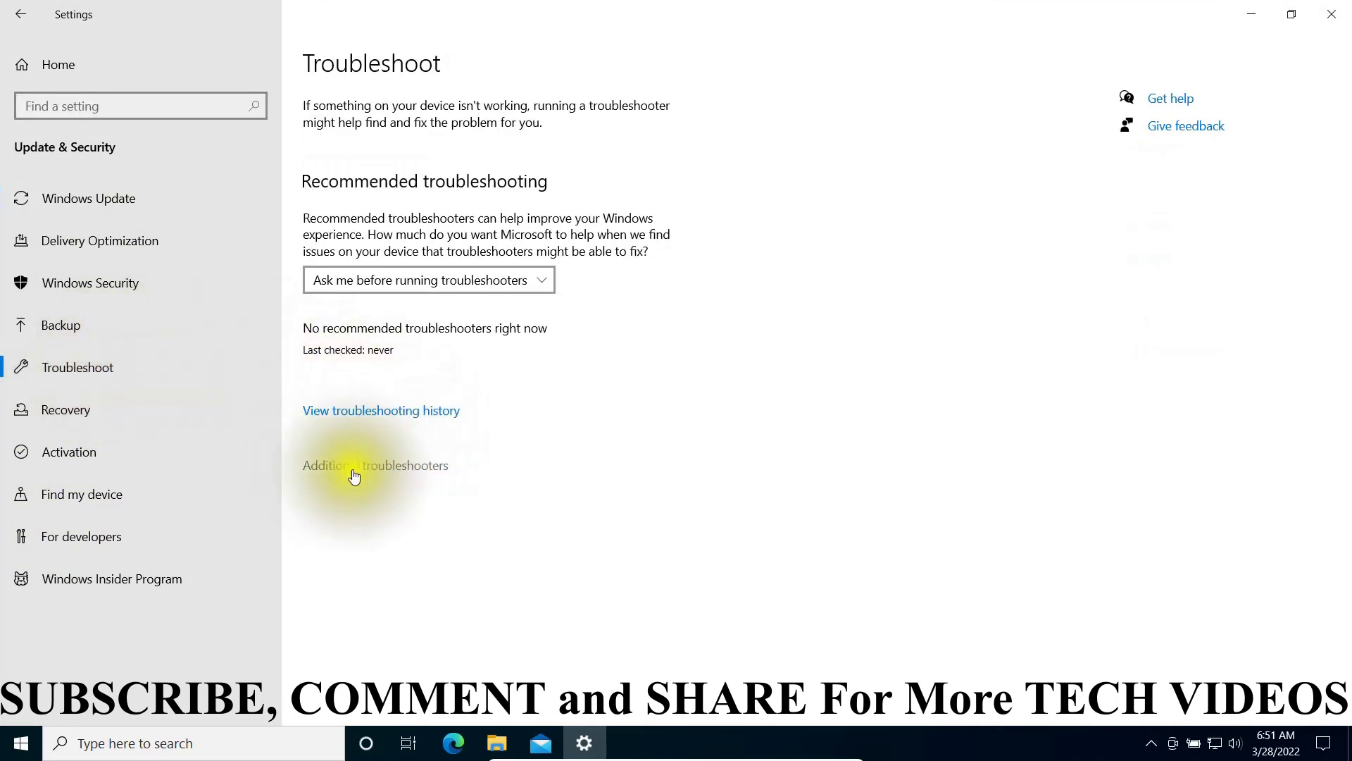
left_click(408, 471)
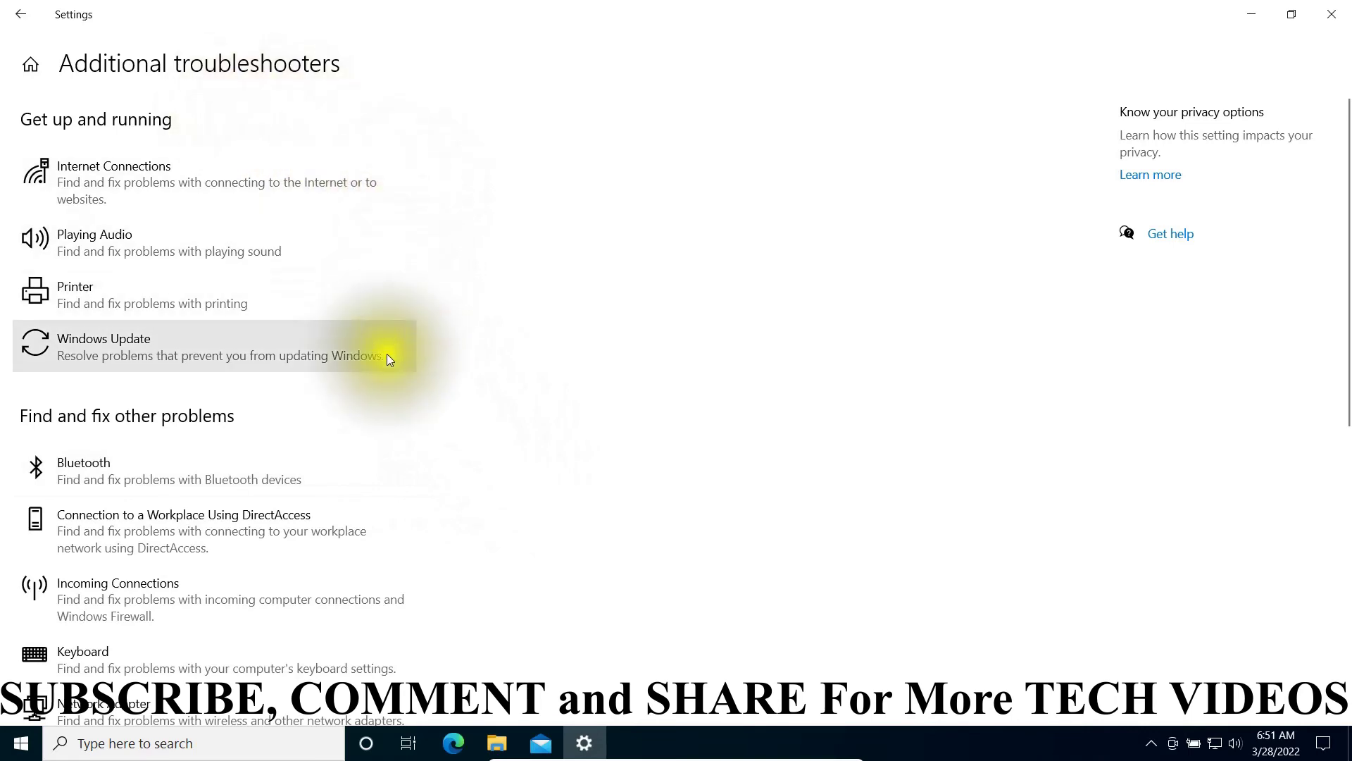
scroll(374, 491, "down", 3)
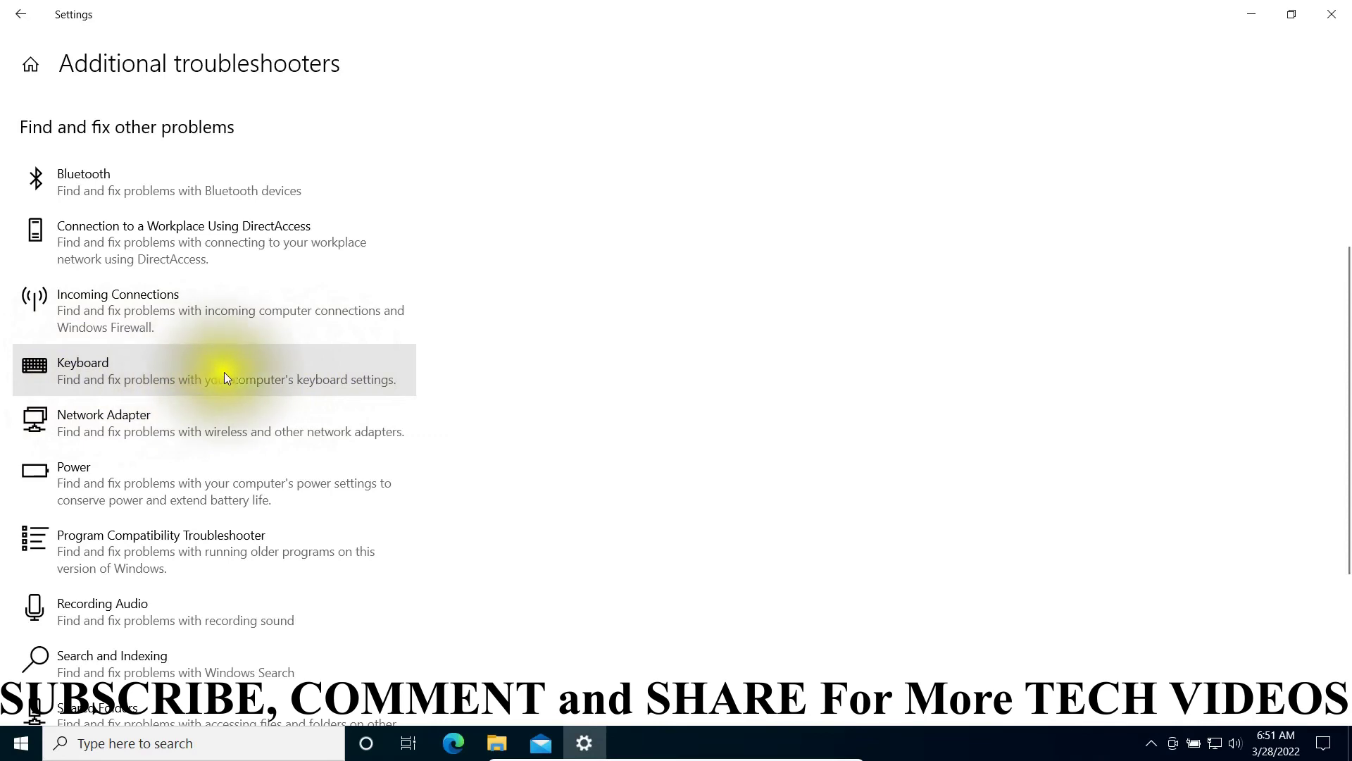
left_click(187, 379)
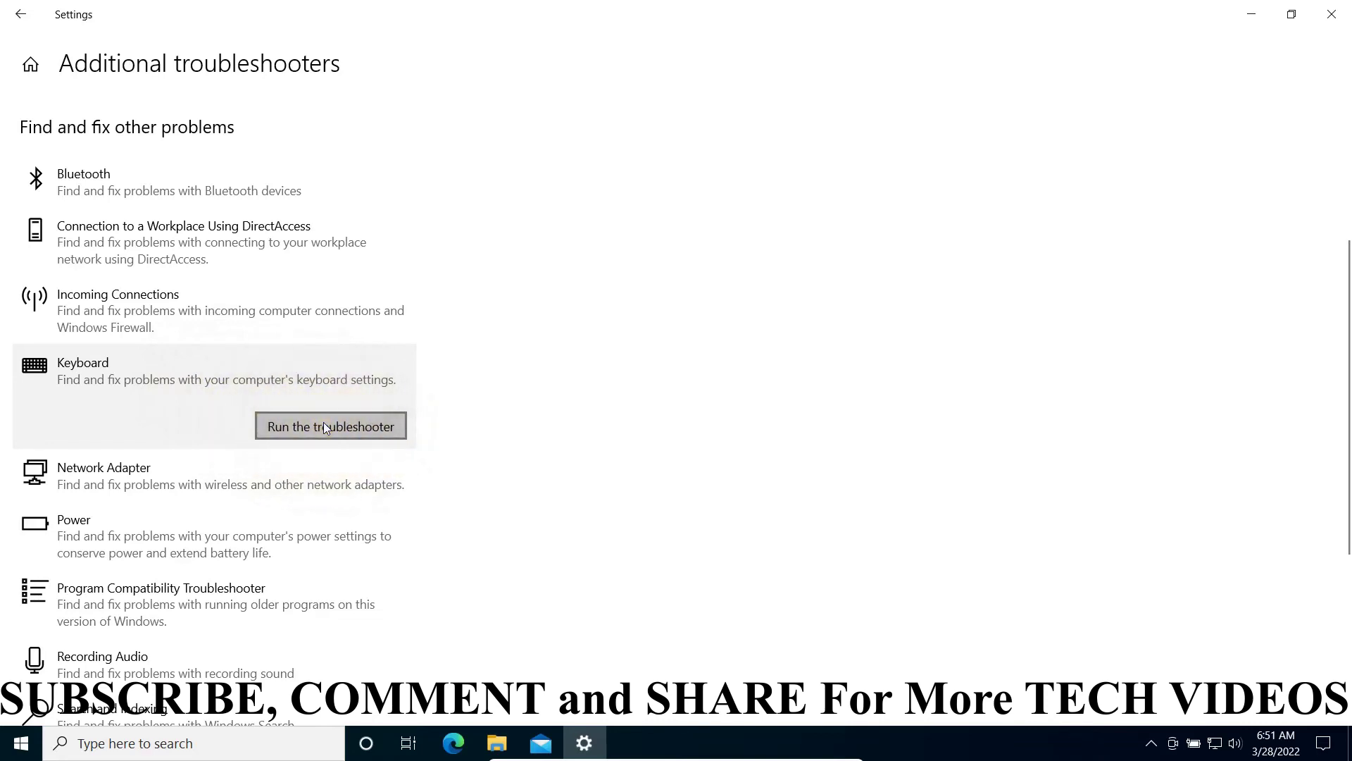
Run the Keyboard troubleshooter, which reports no changes needed, and close it
left_click(324, 425)
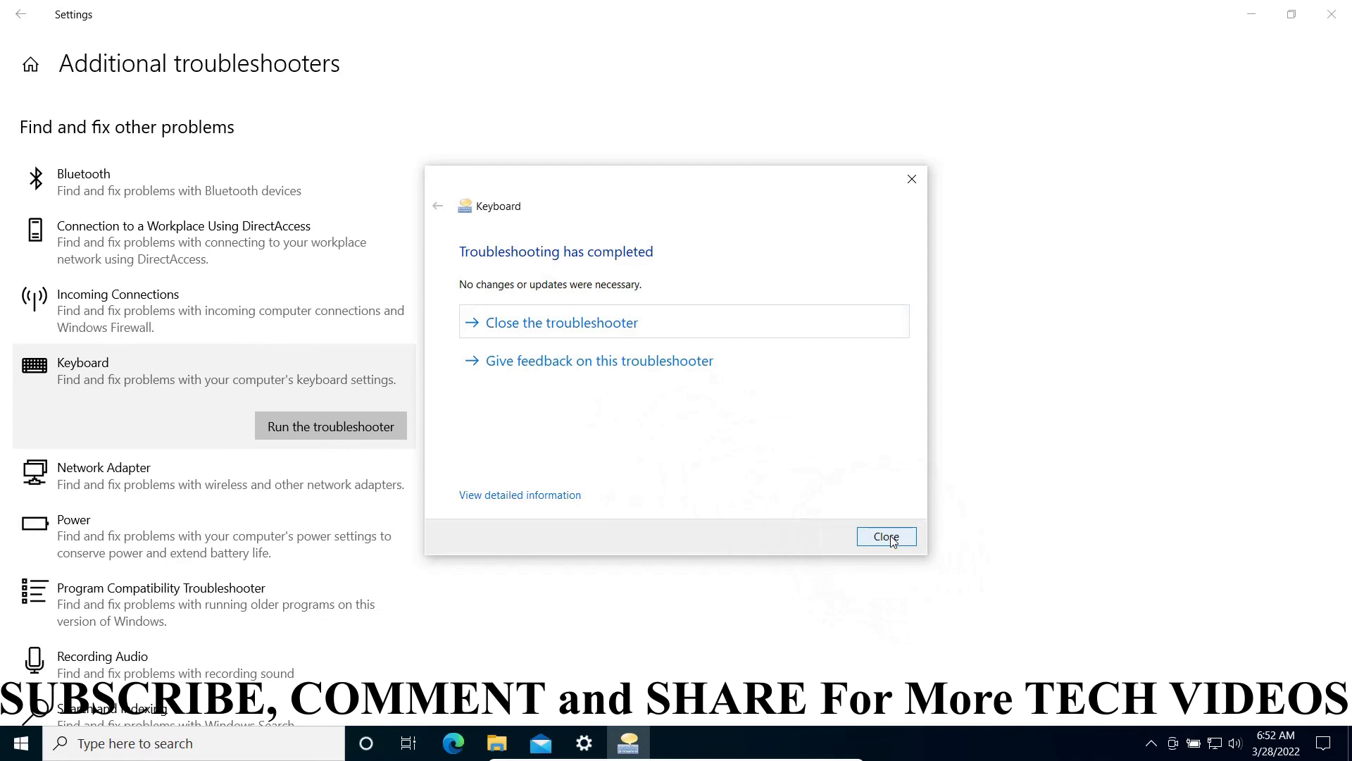
left_click(889, 537)
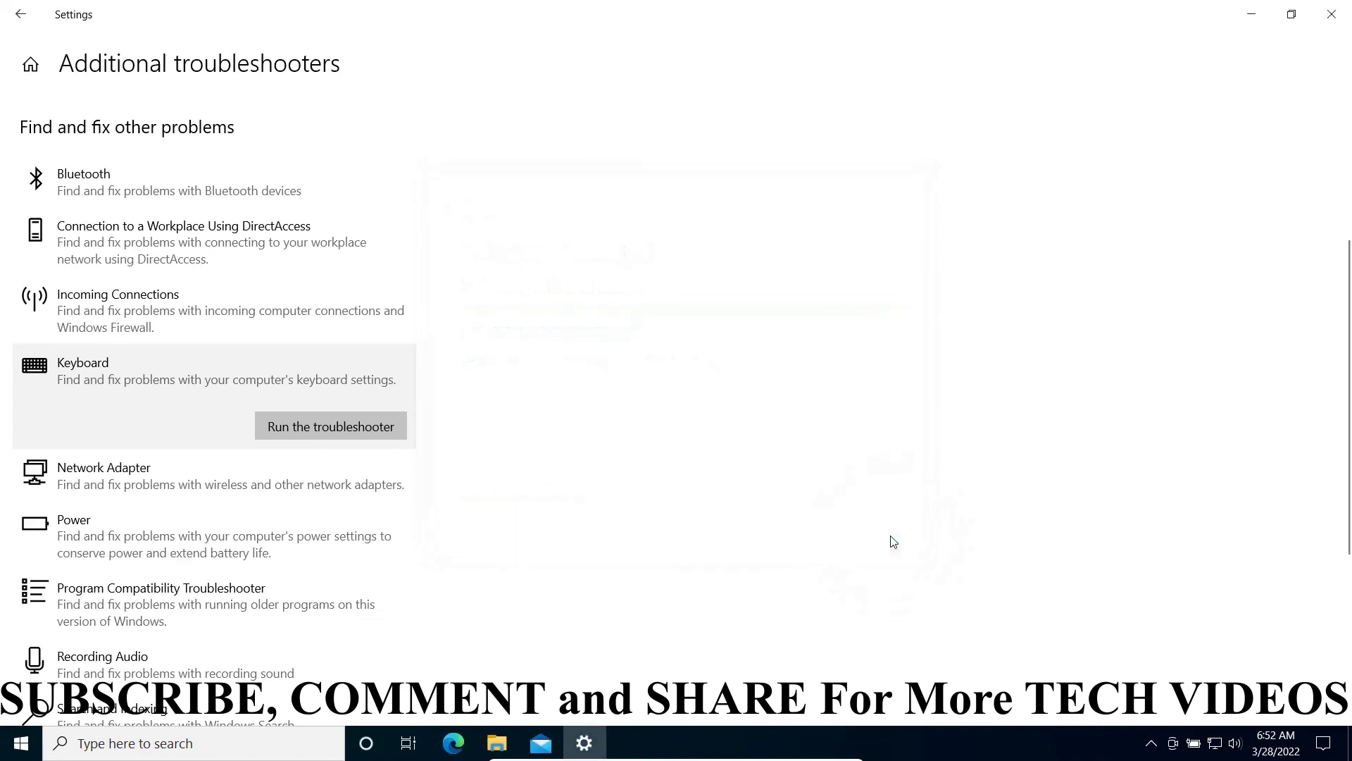